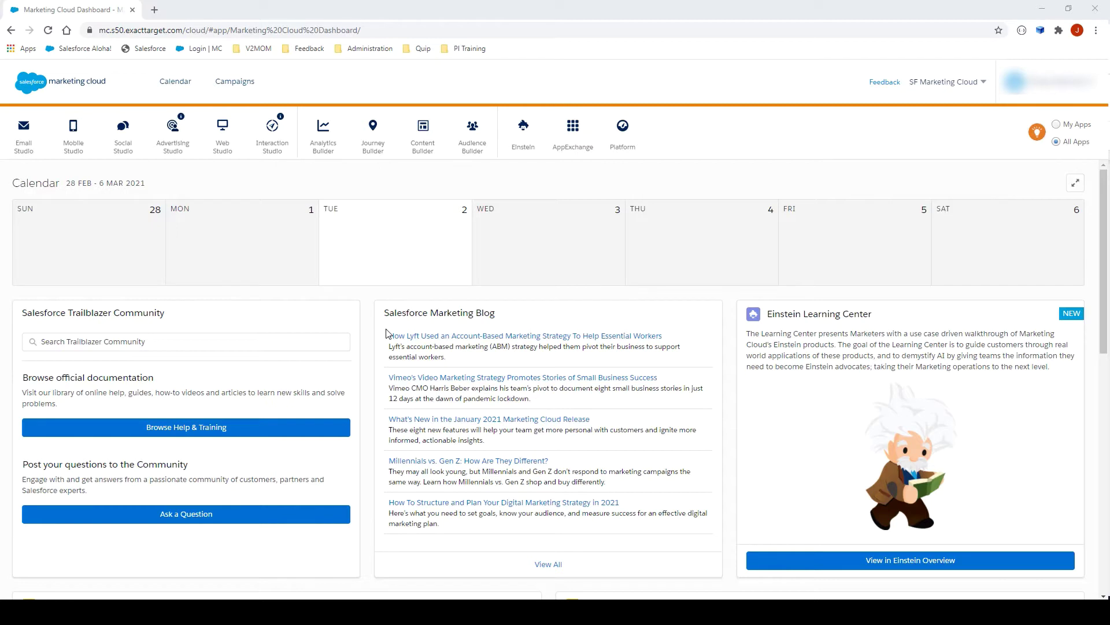
- Start Einstein Email Recommendations Options & Configuration and select the Product catalog type
mouse_move(520, 143)
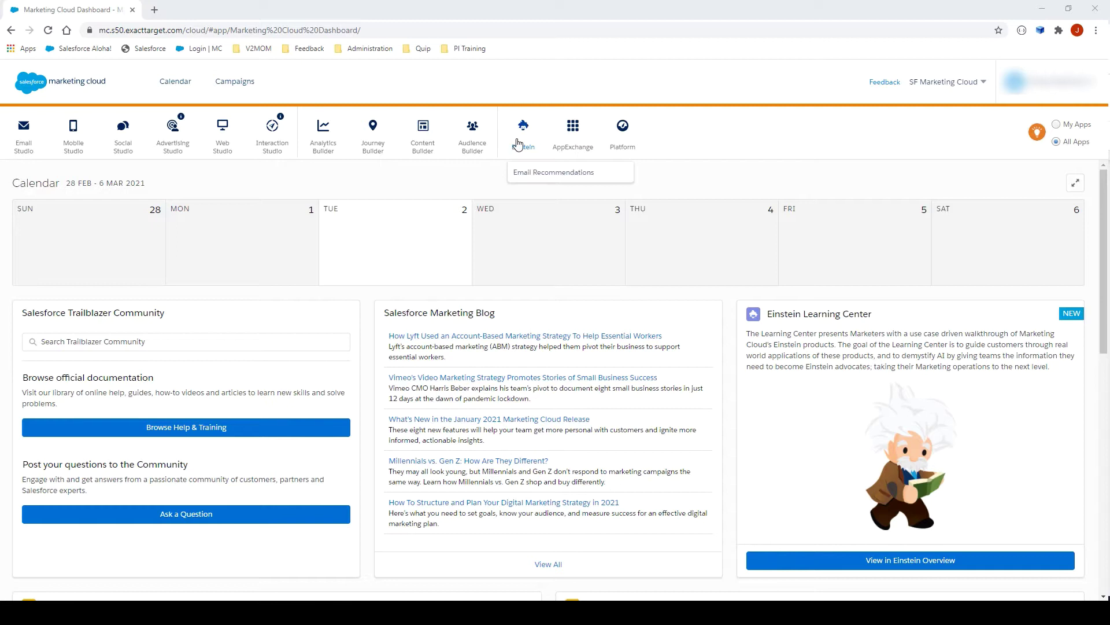
left_click(528, 179)
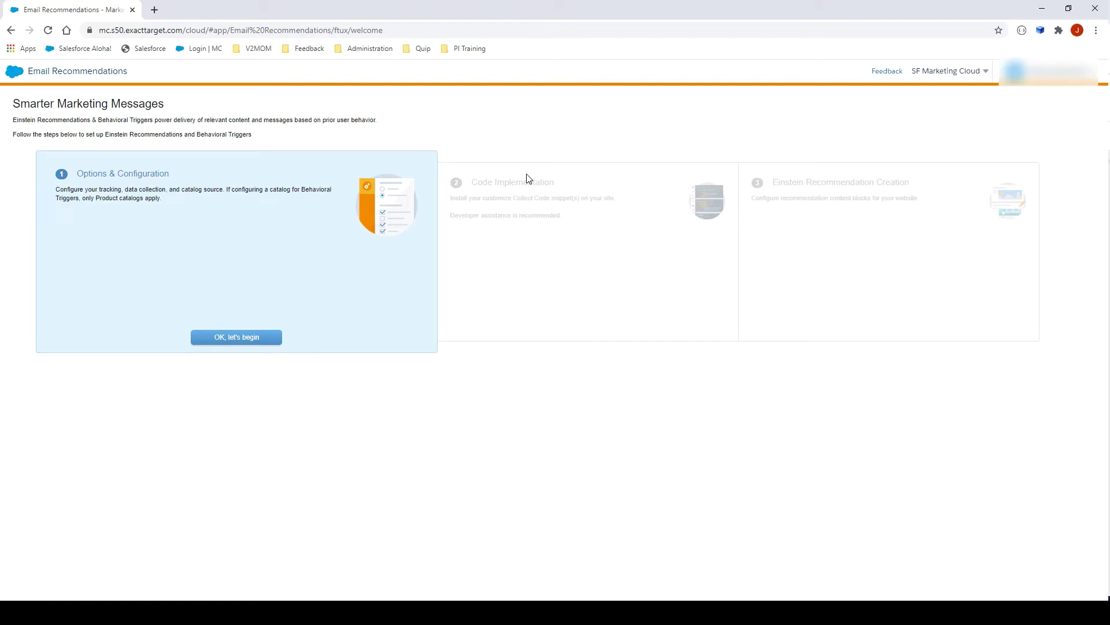
left_click(242, 338)
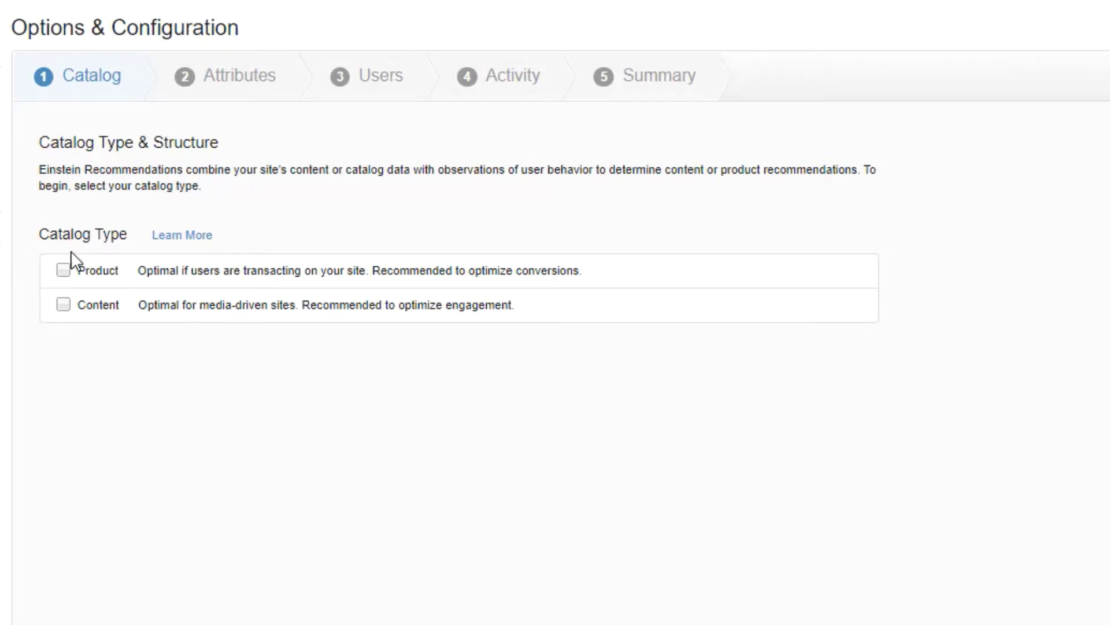
left_click(65, 272)
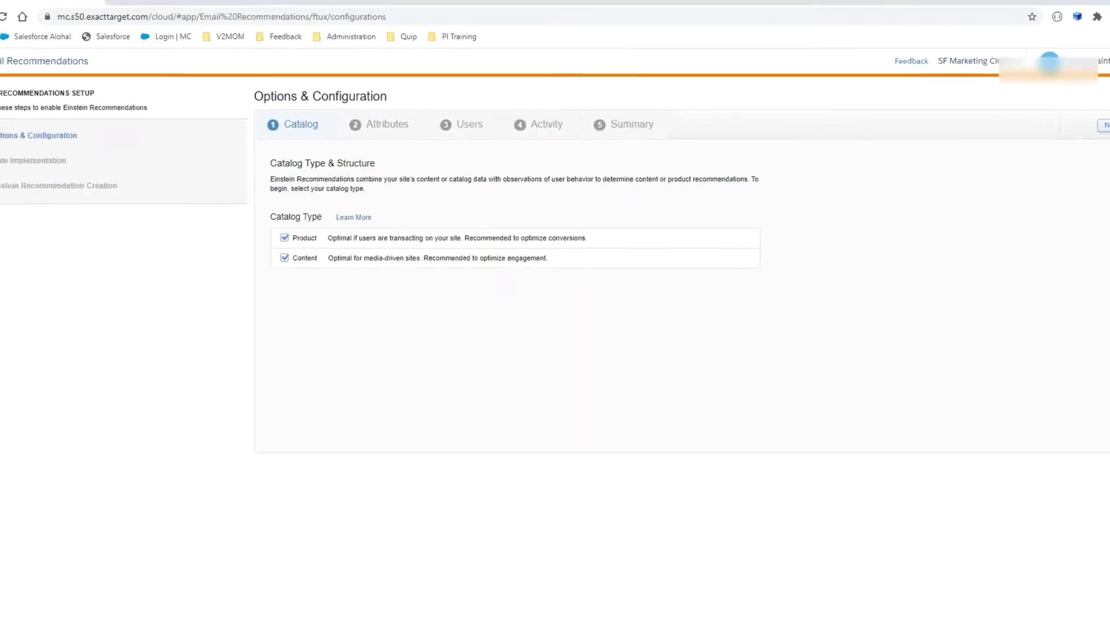
- Track the product attributes SkuID, ImageLink, RegularPrice, SalePrice and ReleaseDate
left_click(1105, 125)
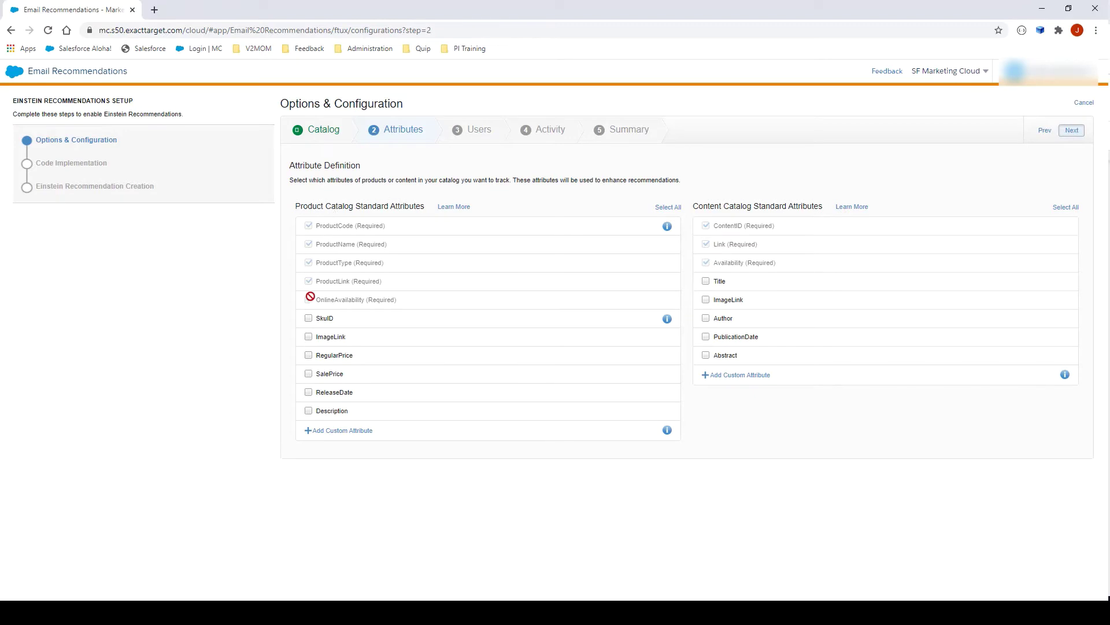
left_click(310, 320)
left_click(309, 339)
left_click(309, 356)
left_click(310, 377)
left_click(309, 394)
- Track the content attributes Title, ImageLink, Author, PublicationDate and Abstract
left_click(706, 282)
left_click(707, 300)
left_click(707, 319)
left_click(706, 338)
left_click(706, 355)
left_click(1073, 135)
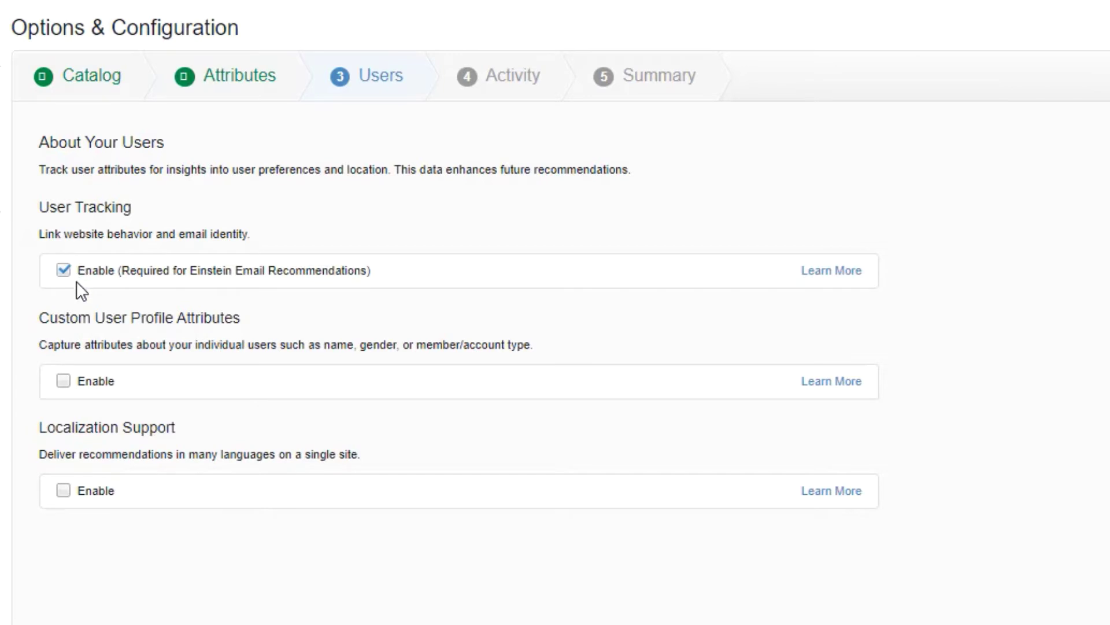
- Enable Custom User Profile Attributes and Localization Support on the Users step
left_click(64, 381)
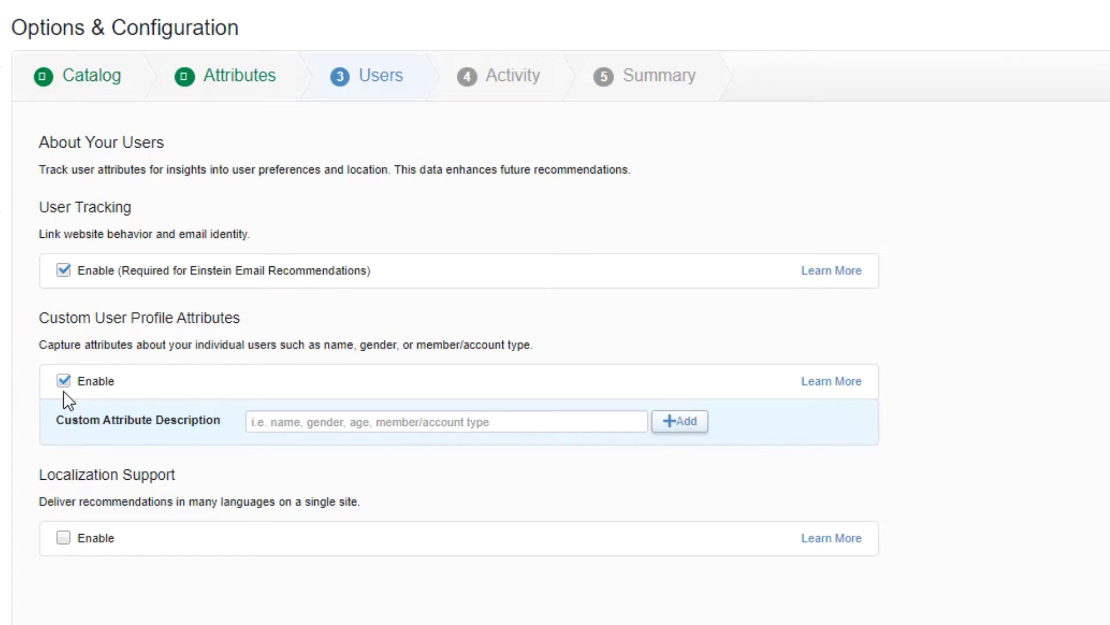
left_click(64, 537)
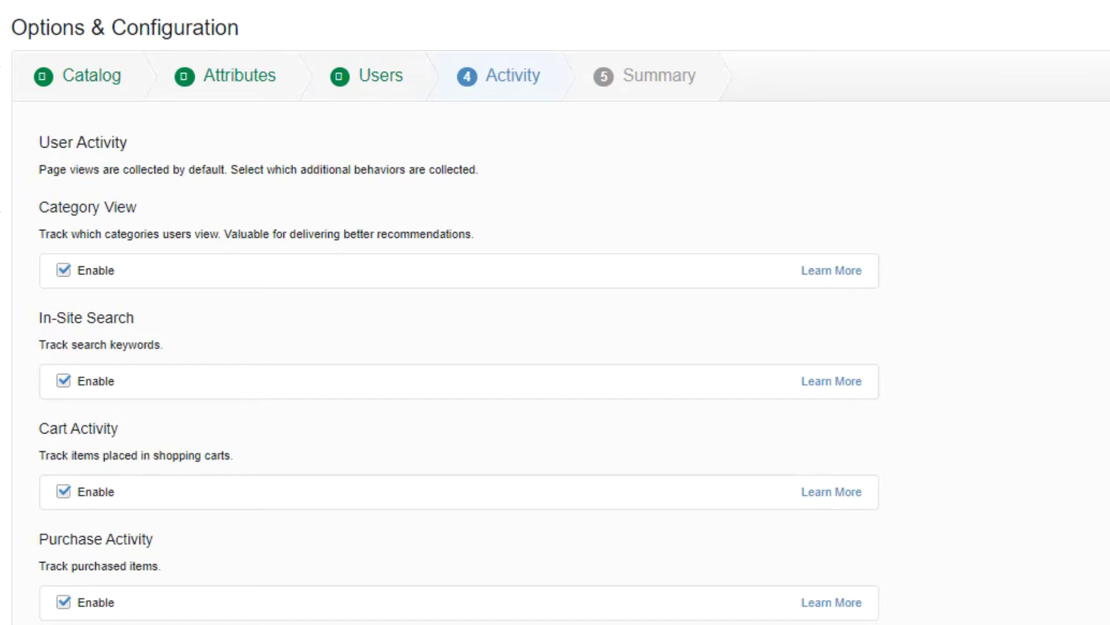
- Review the Summary tables of chosen catalogs, attributes, user options and activity tracking
left_click(1073, 133)
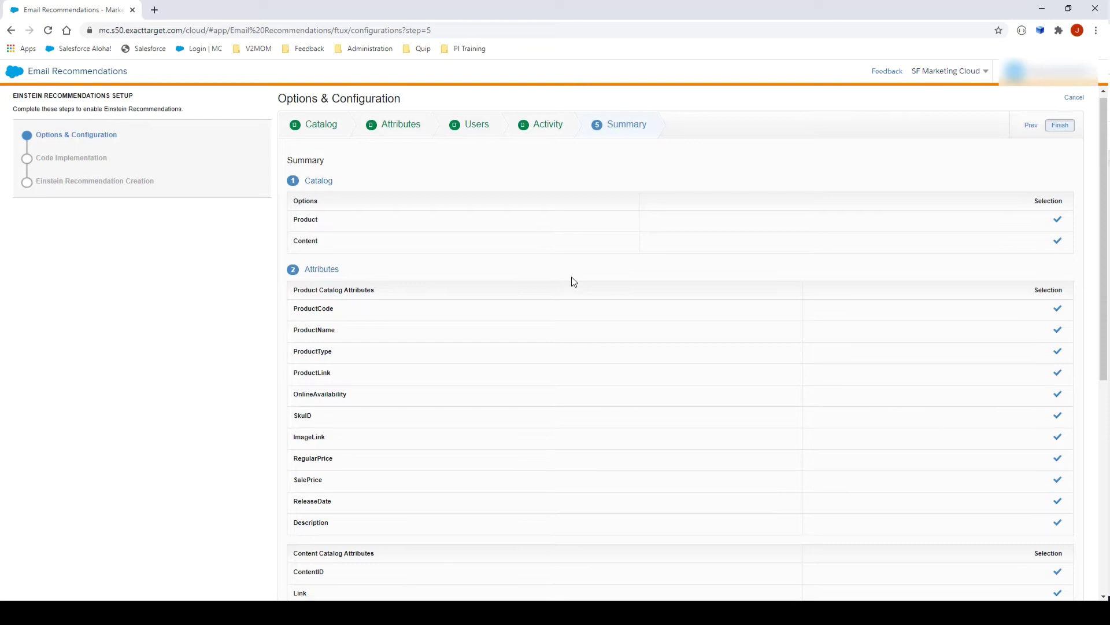
scroll(574, 282, "down", 2)
scroll(574, 282, "down", 5)
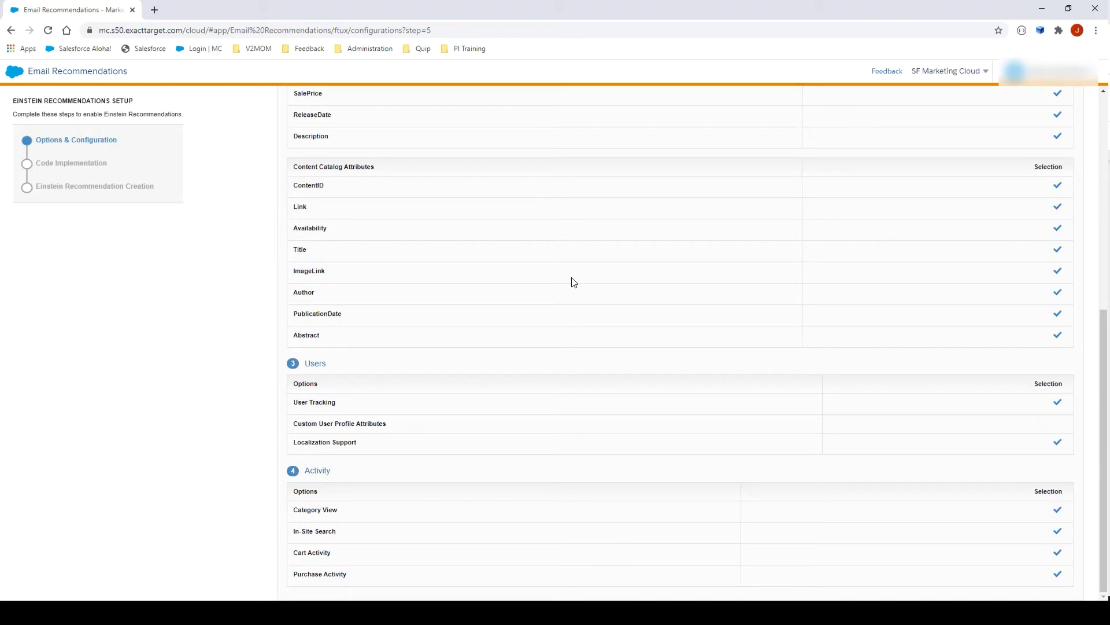
scroll(574, 281, "up", 7)
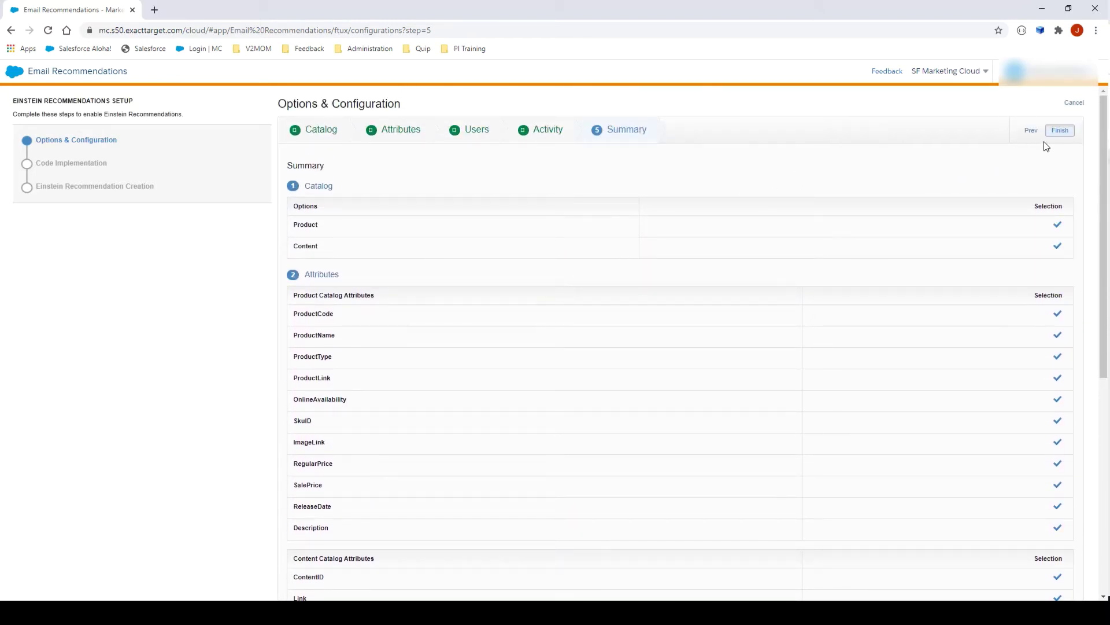
- Finish Options & Configuration and skip sending installation instructions to developers
left_click(1061, 133)
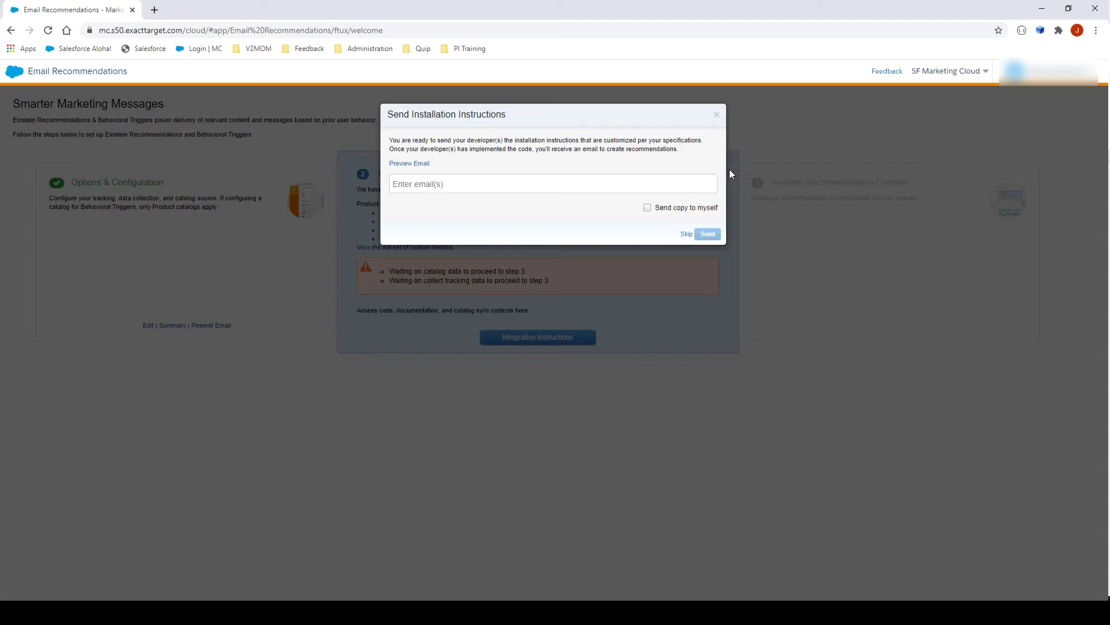
left_click(686, 235)
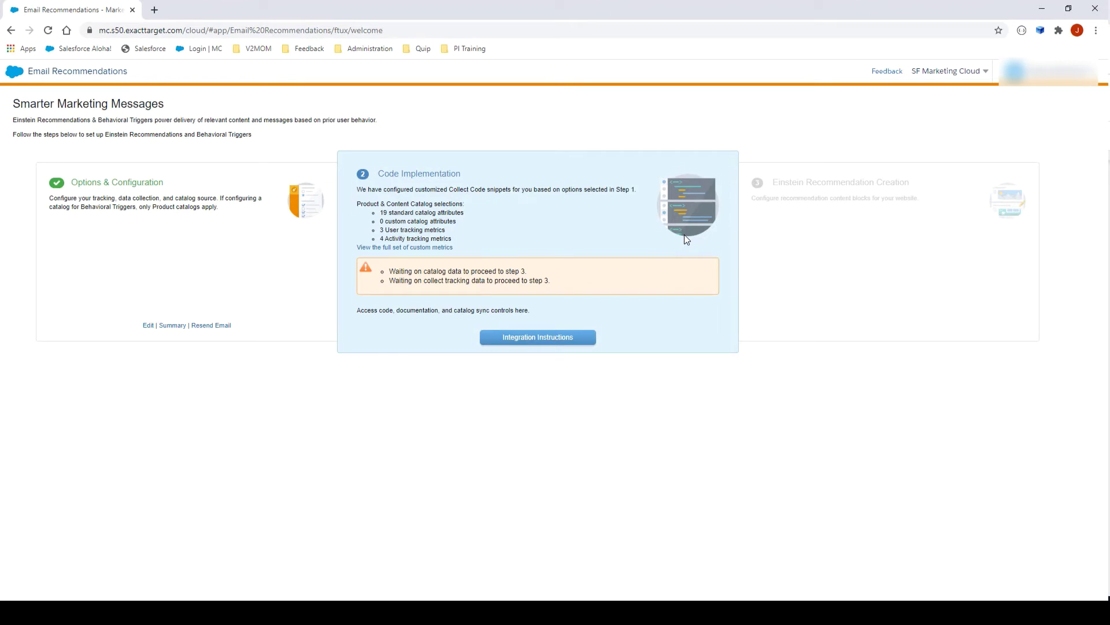
- Review the Integration Instructions page with its catalog-sync settings and collect code snippets
left_click(548, 340)
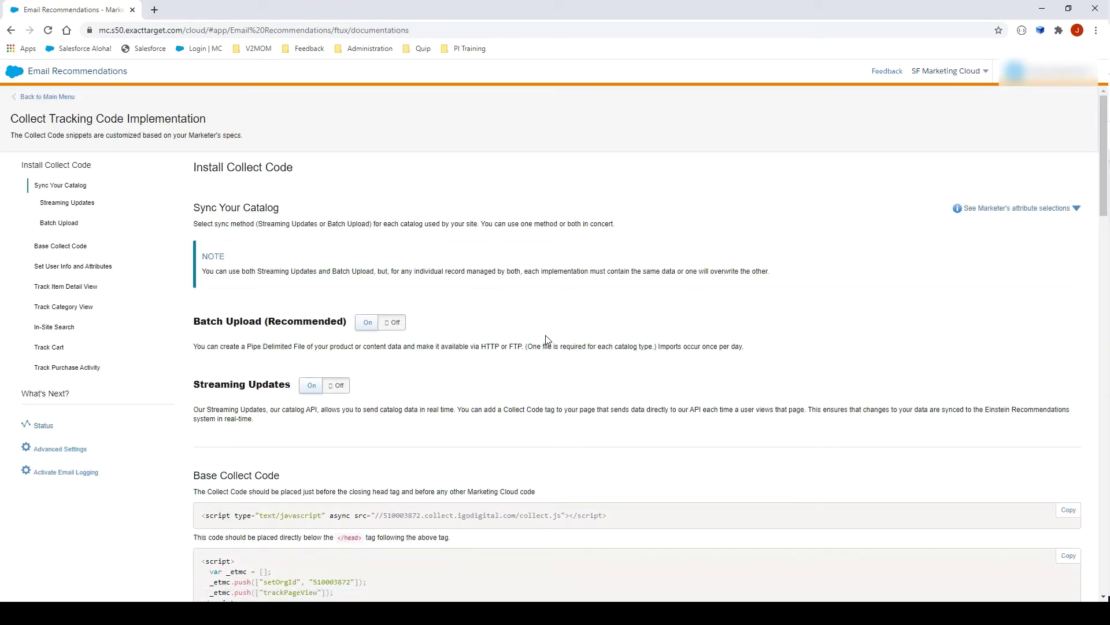
scroll(547, 340, "down", 5)
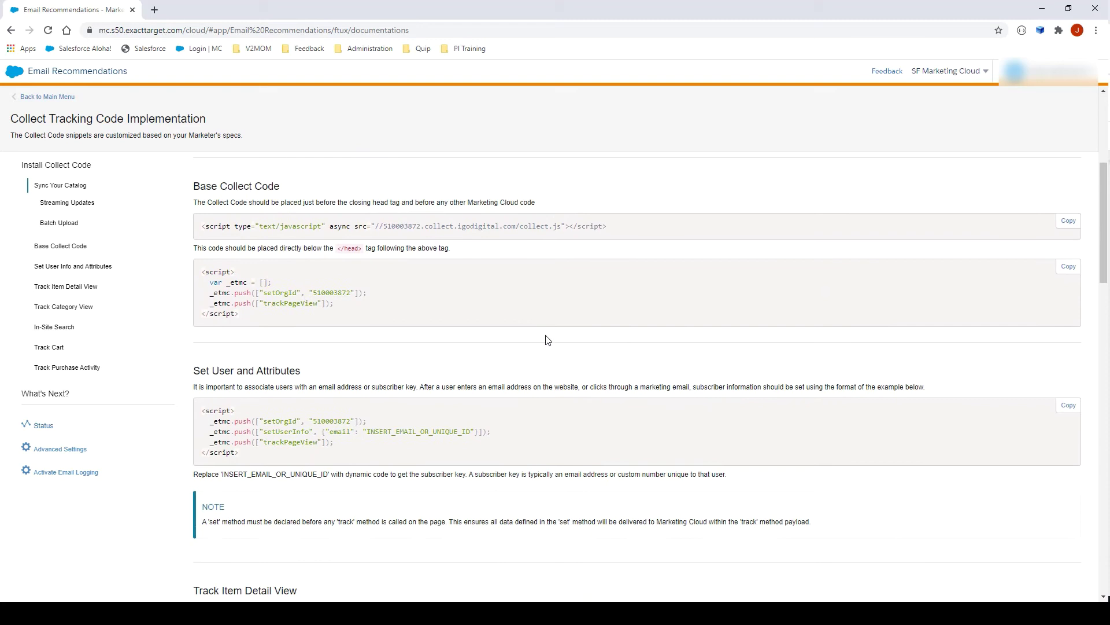
scroll(547, 340, "down", 7)
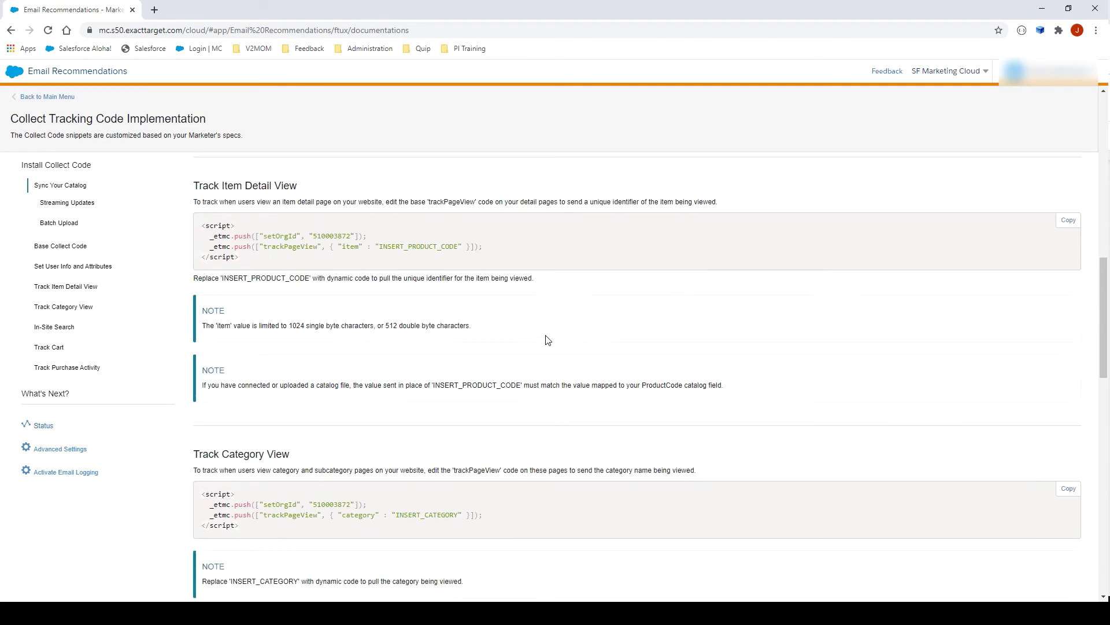
scroll(547, 340, "down", 9)
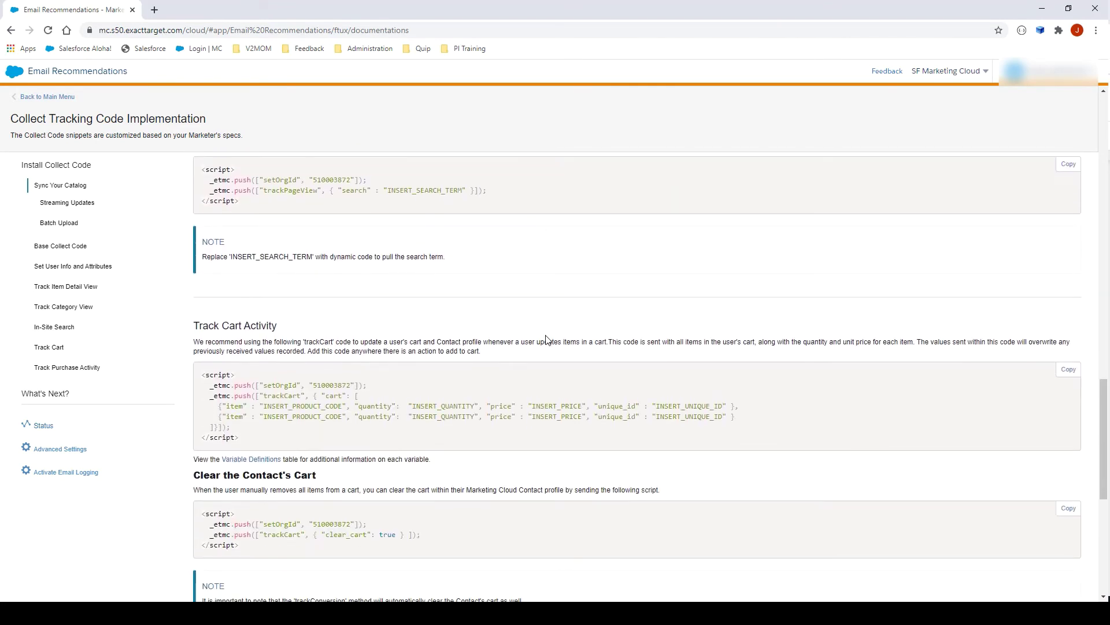
scroll(547, 340, "down", 7)
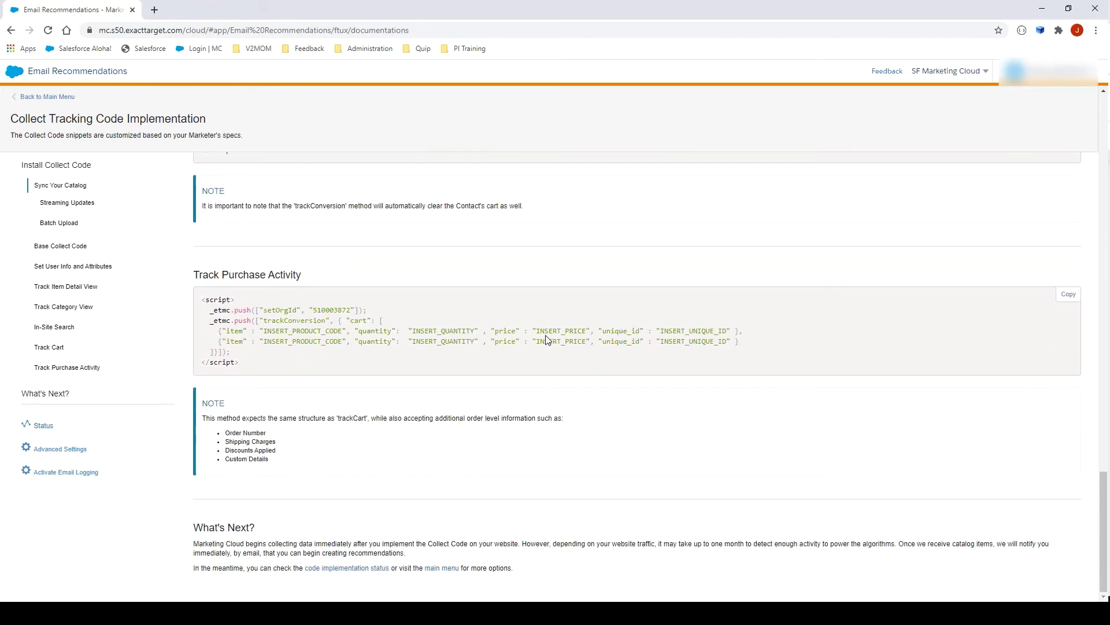
scroll(547, 340, "up", 6)
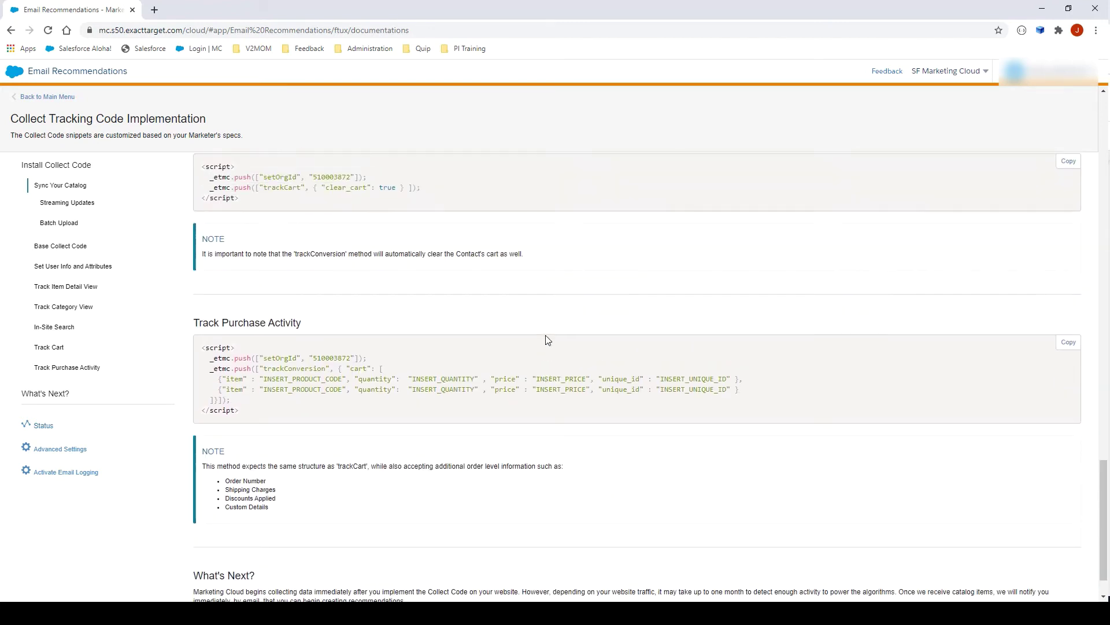
scroll(547, 340, "up", 9)
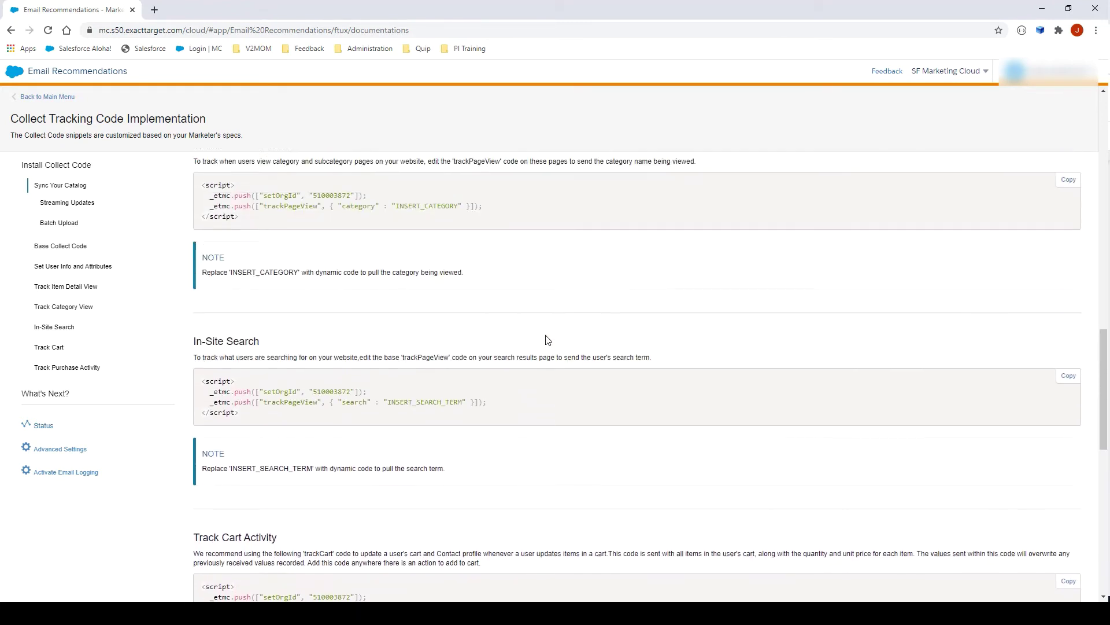
scroll(547, 340, "up", 13)
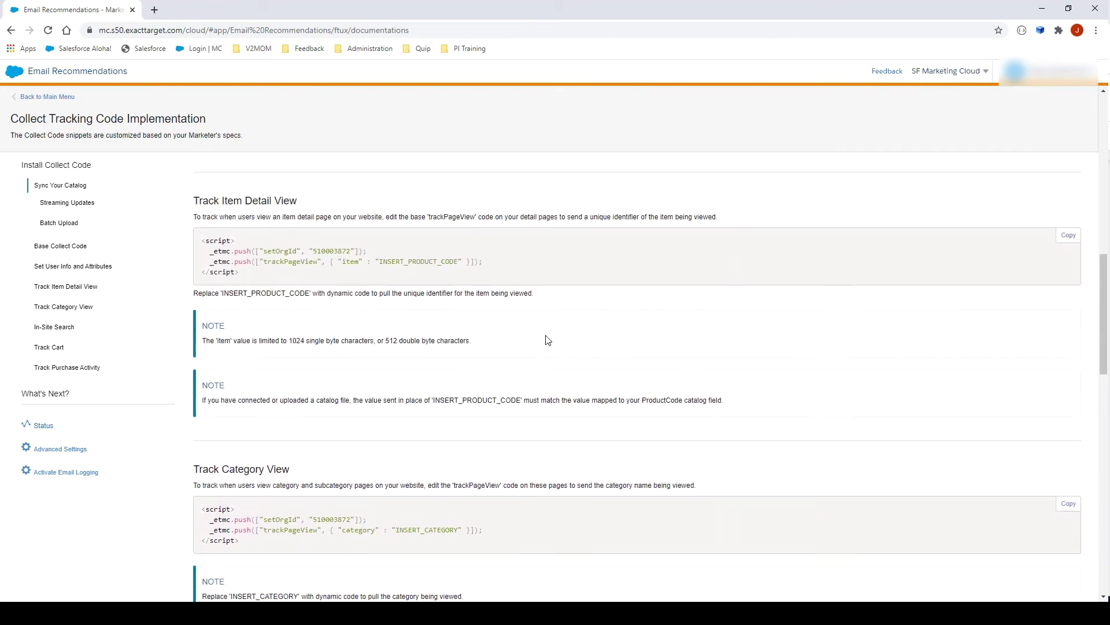
scroll(548, 340, "up", 5)
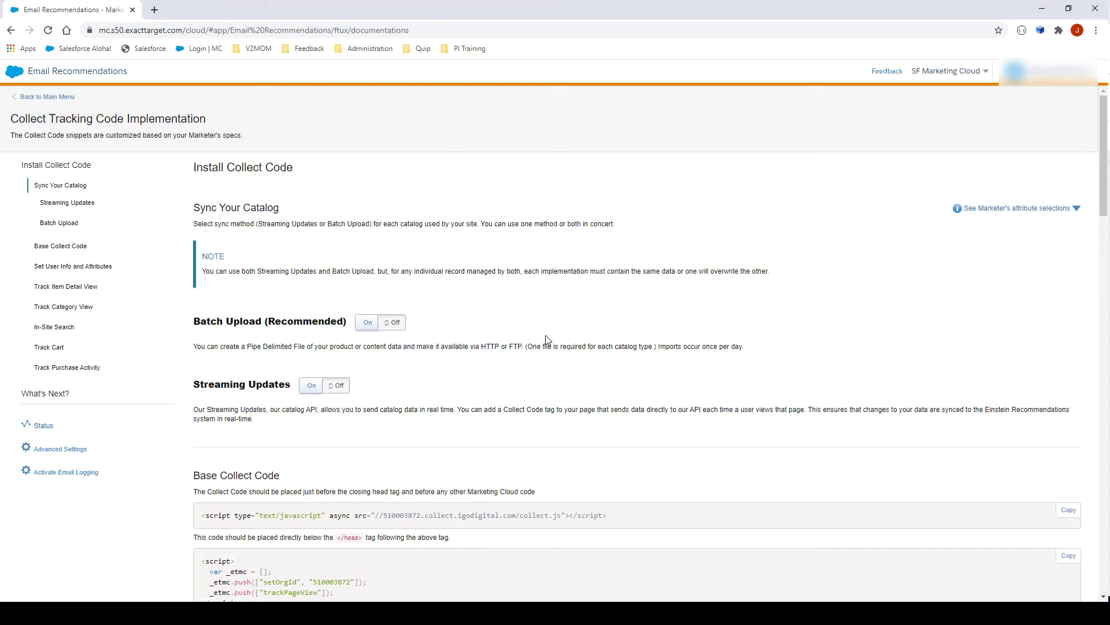
- Return to the main menu, check the collect code Status Console, then reach Admin > Catalogs
left_click(57, 99)
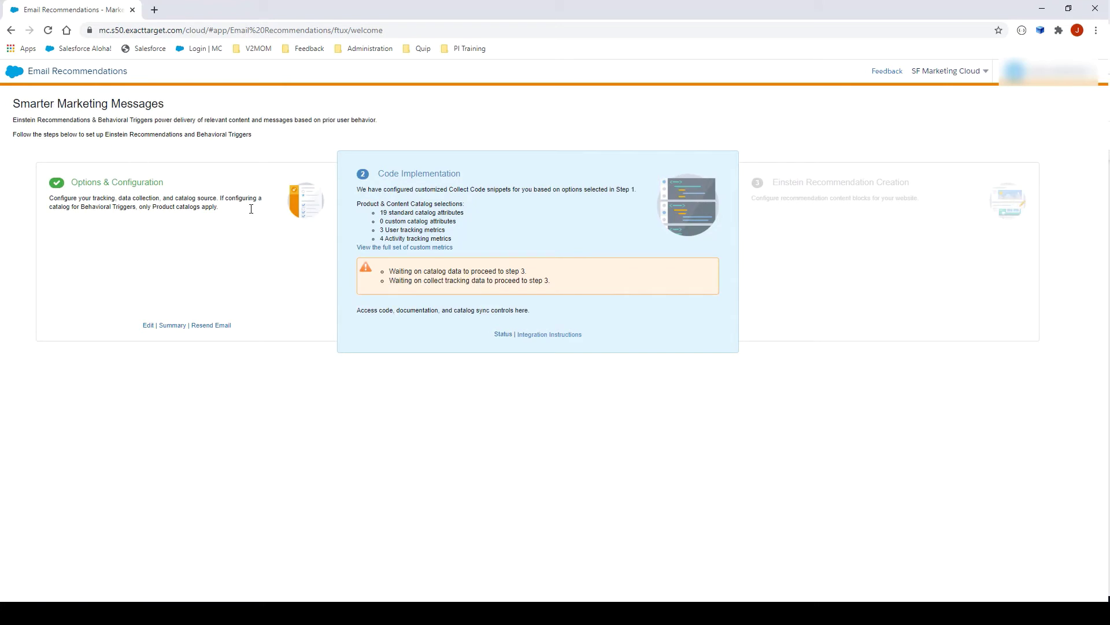
left_click(502, 335)
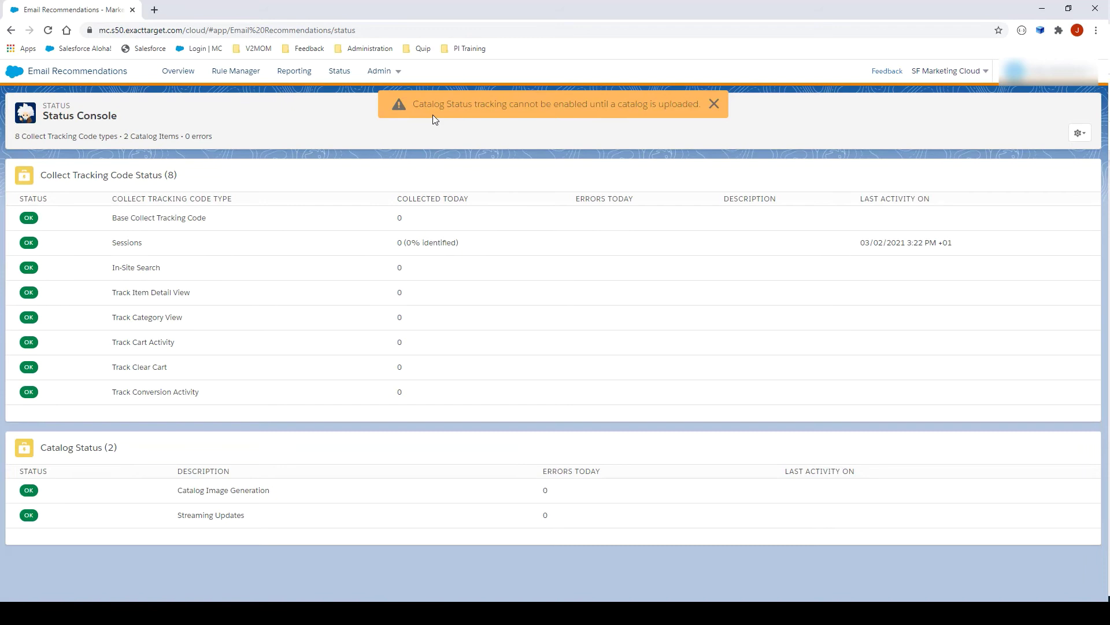
left_click(392, 72)
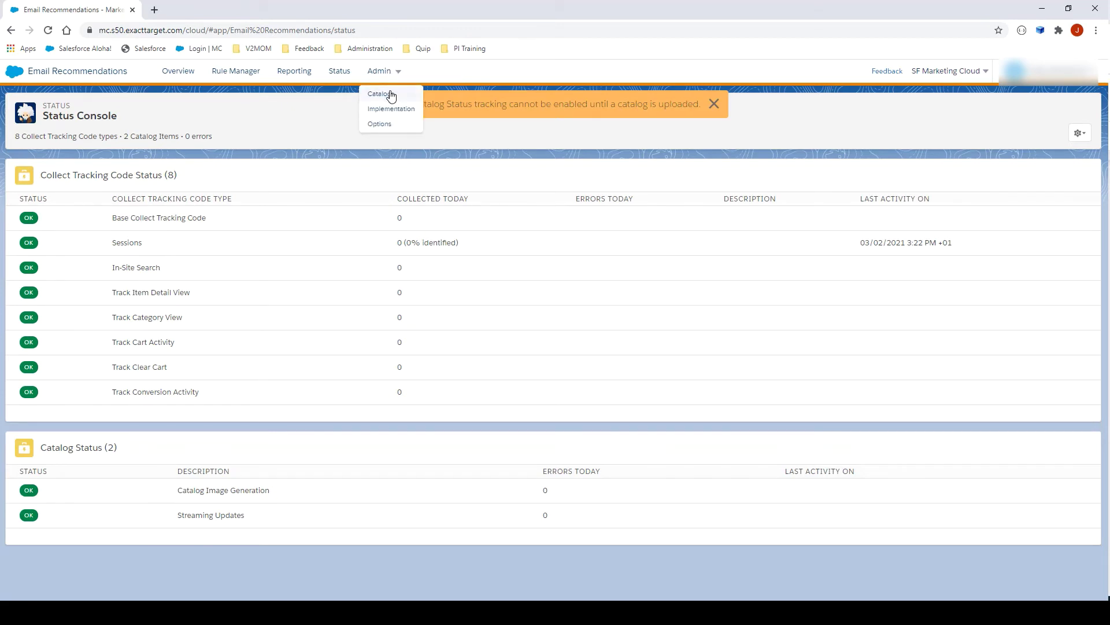
left_click(390, 96)
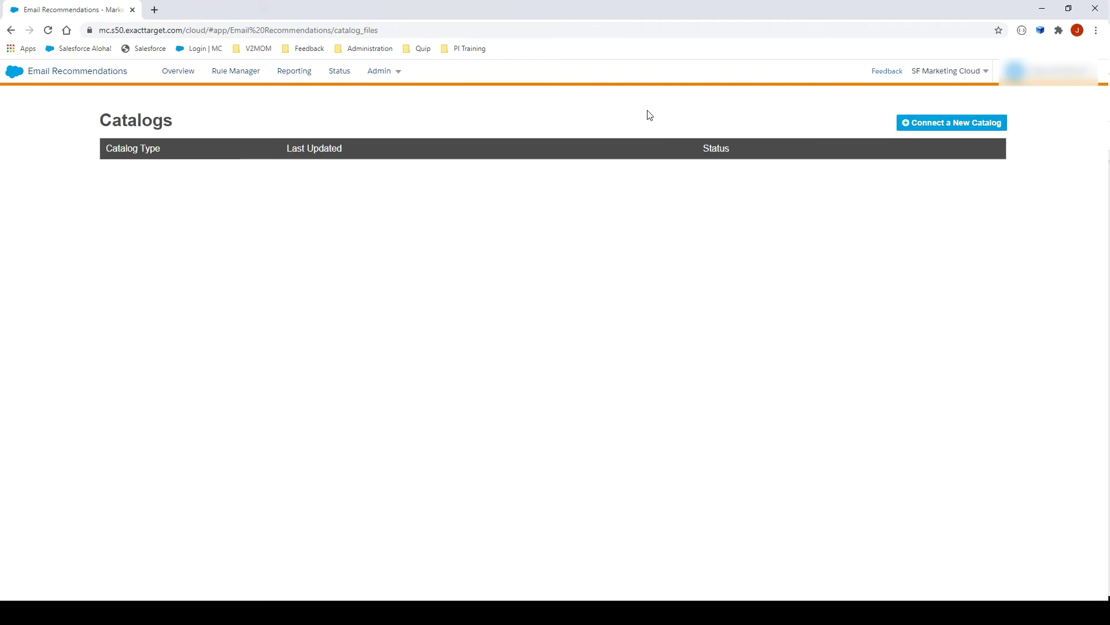
- Start a manual-upload catalog with Catalog_Product.csv in Comma Delimited format
left_click(949, 124)
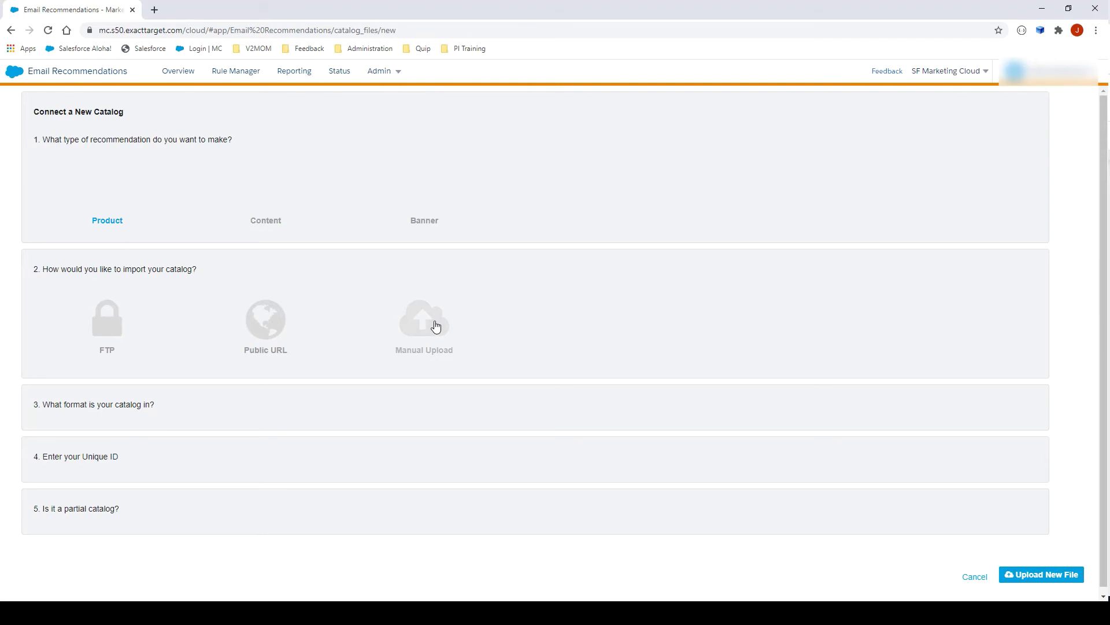
left_click(435, 327)
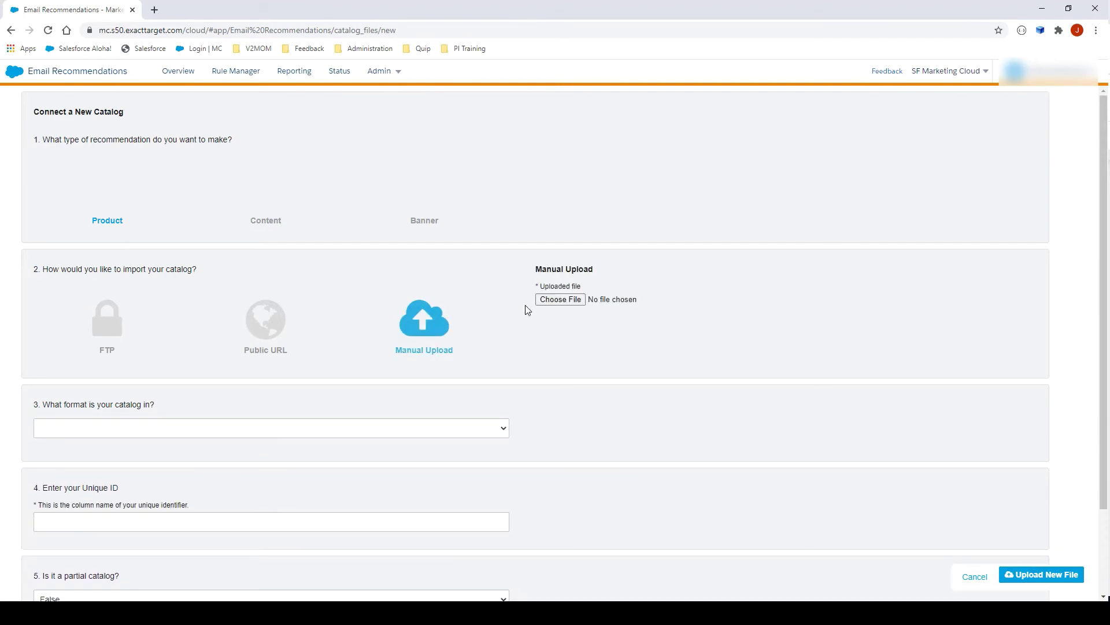
left_click(564, 303)
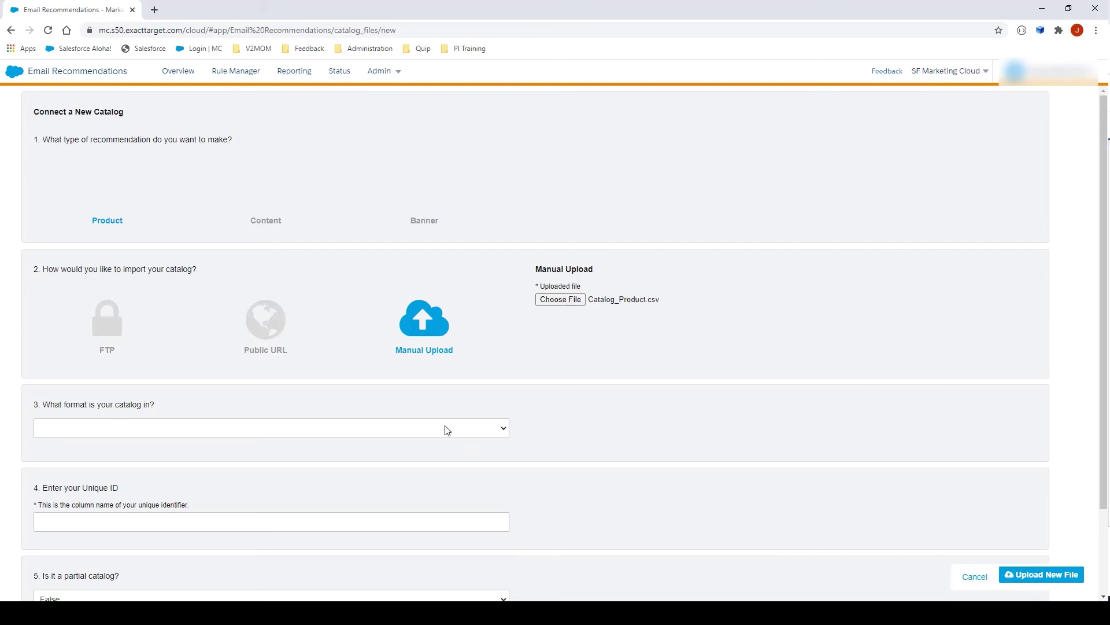
left_click(447, 430)
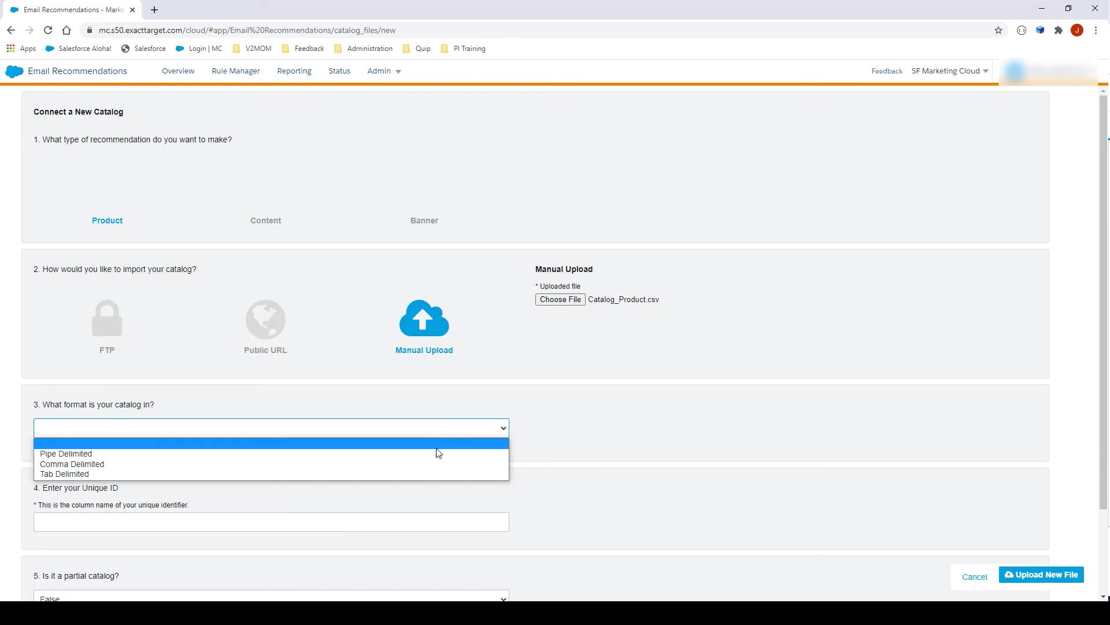
left_click(436, 469)
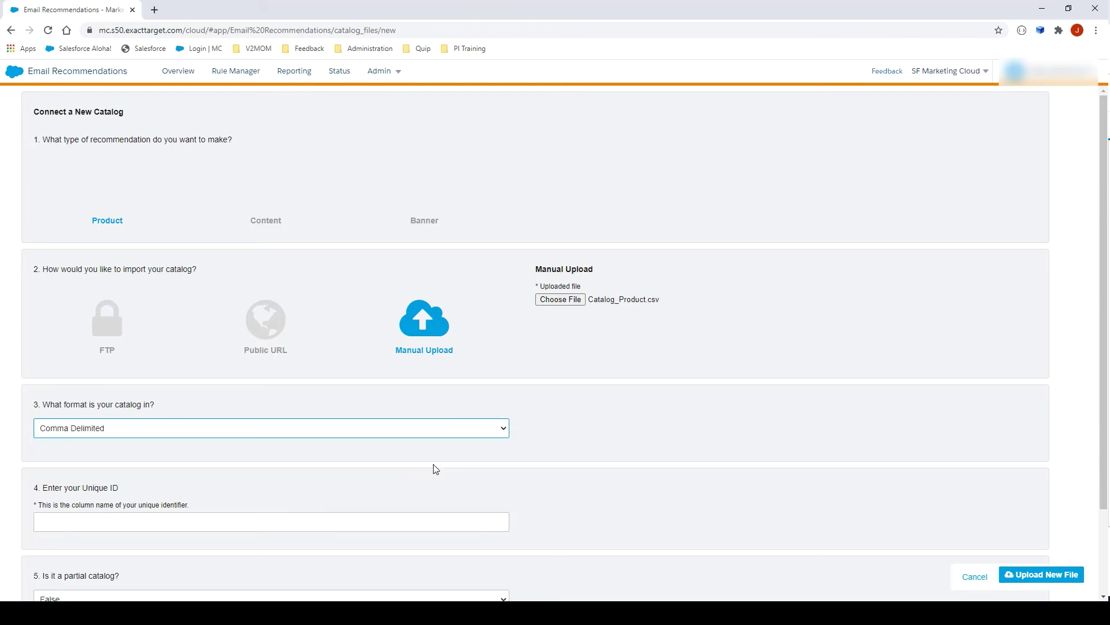
- Set the unique ID column to unique_id and partial catalog to False
left_click(190, 524)
type("unique_id")
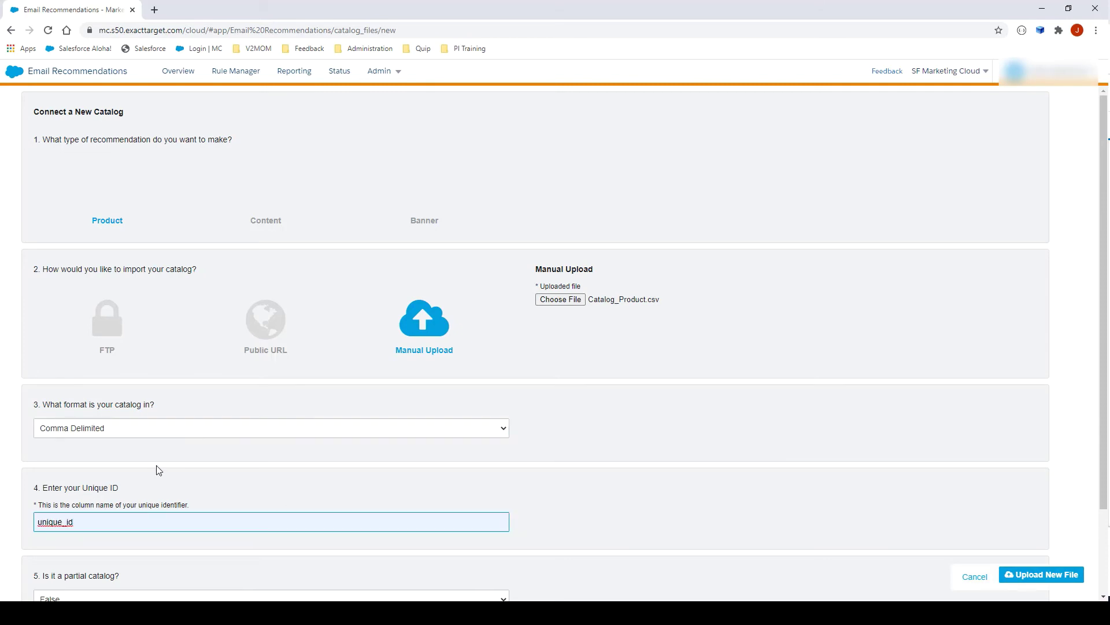
scroll(159, 469, "down", 1)
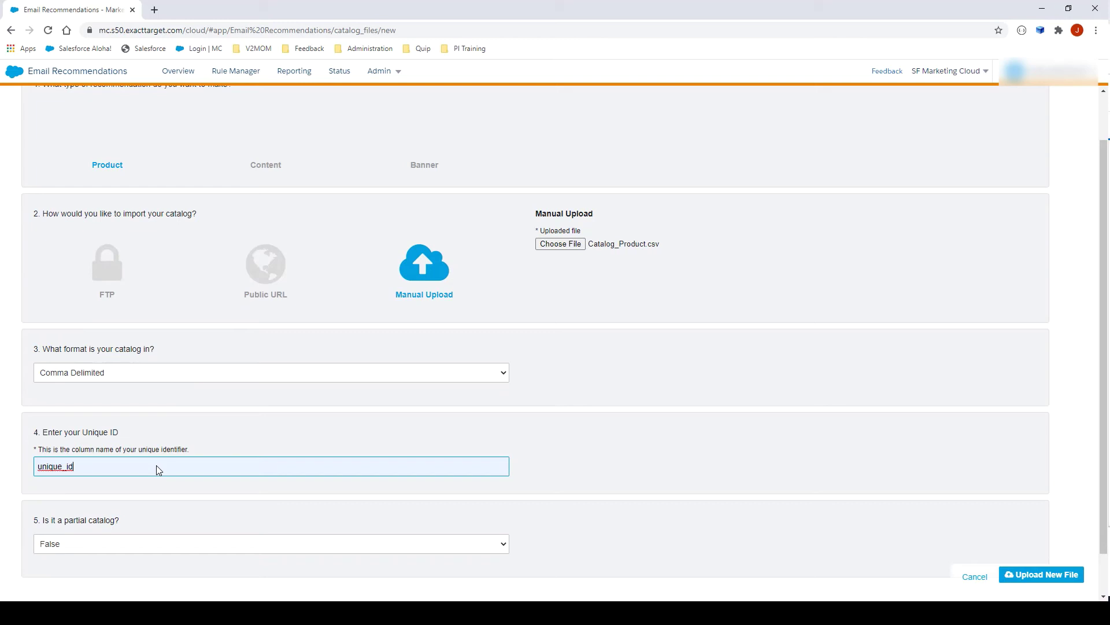
scroll(159, 469, "down", 1)
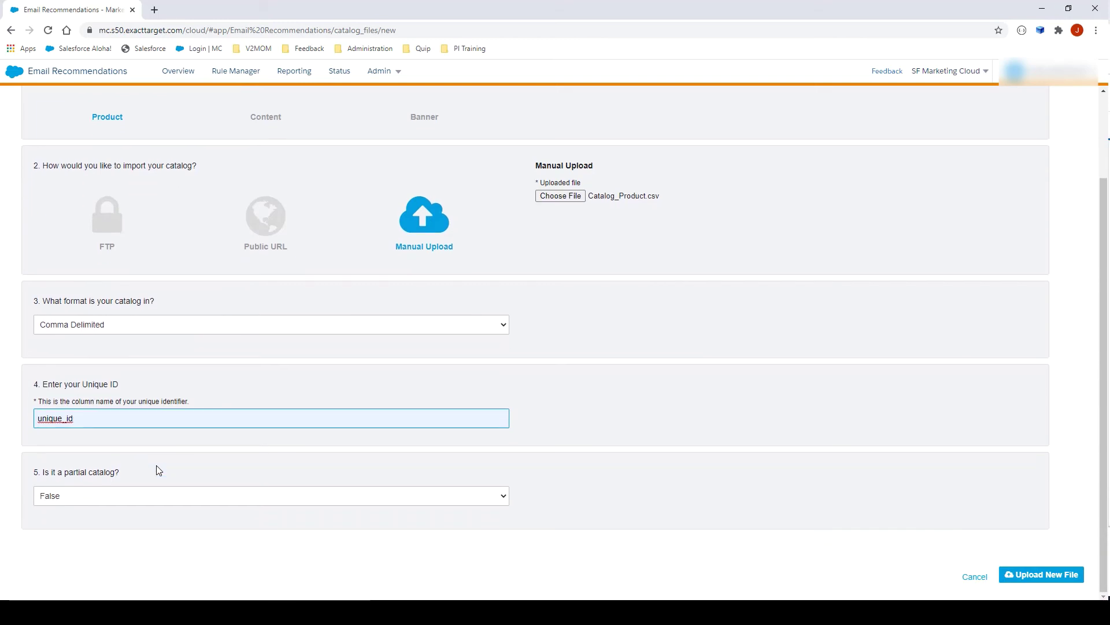
left_click(57, 500)
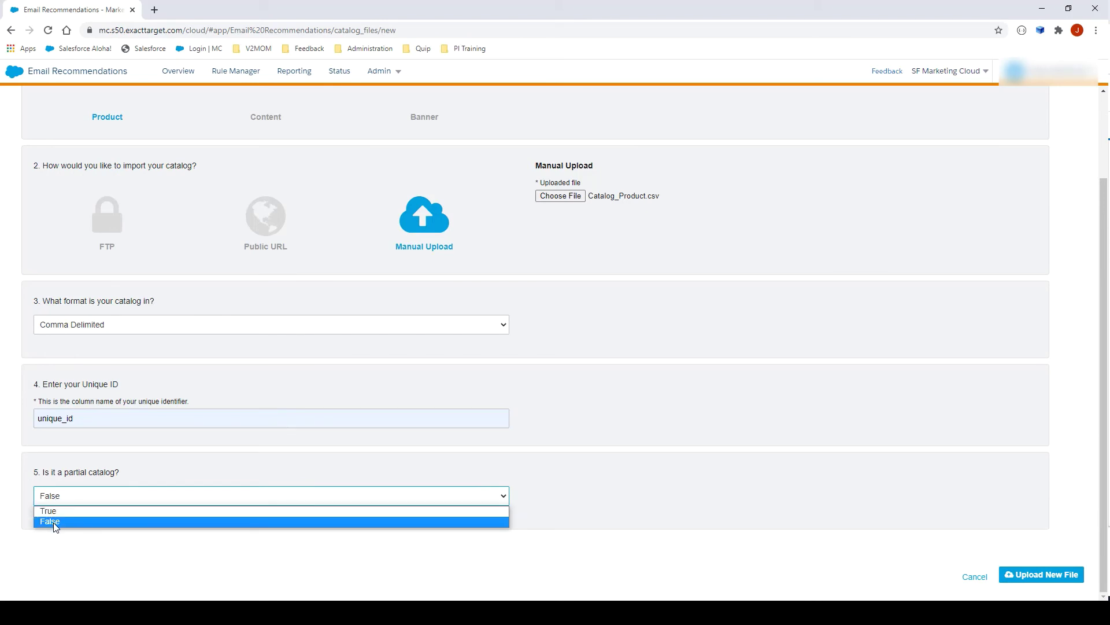
left_click(54, 522)
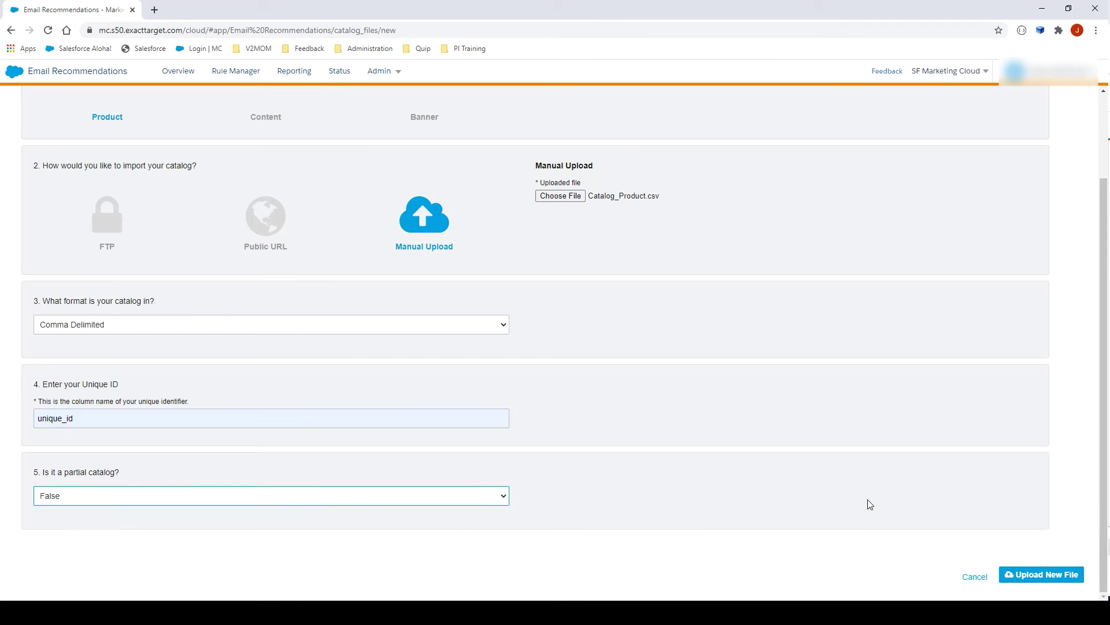
- Upload the product catalog and map its Availability field to the 'available' column
left_click(1031, 577)
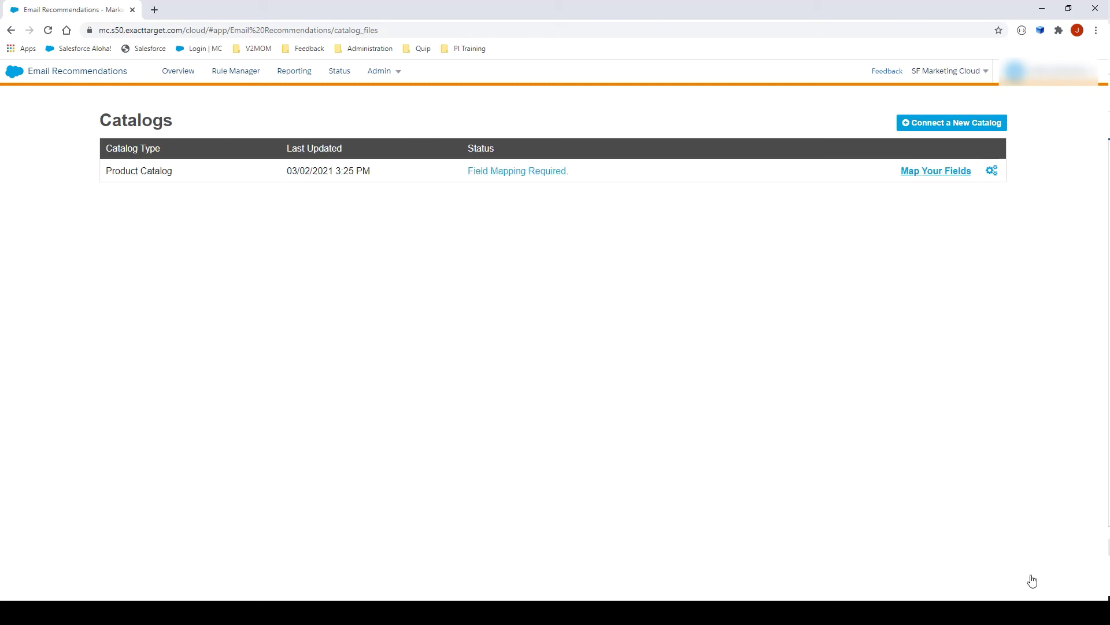
left_click(940, 173)
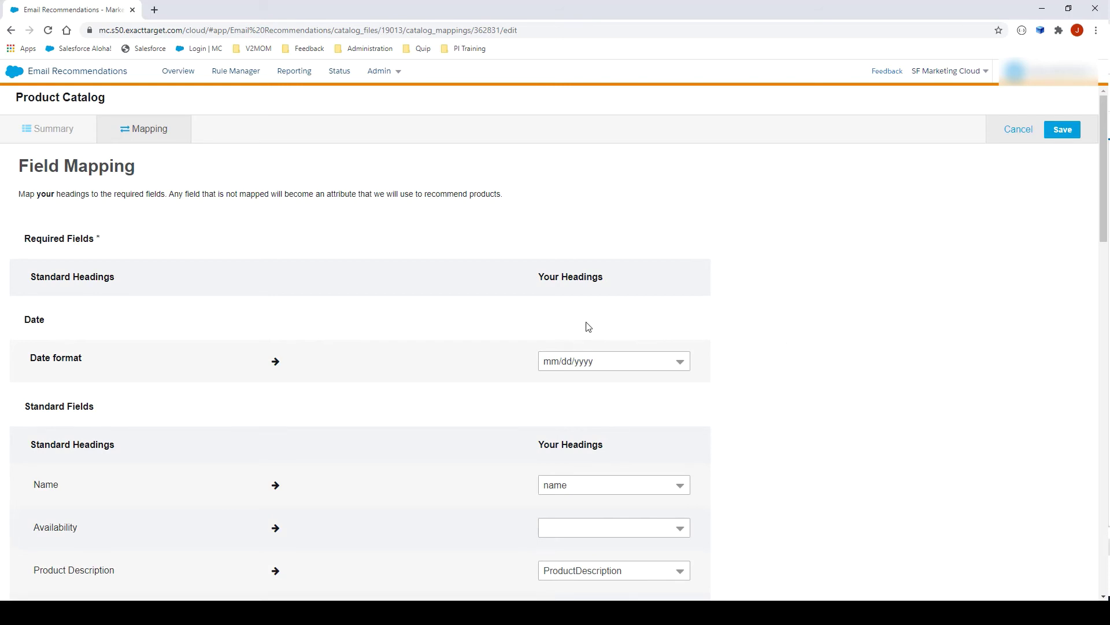
scroll(589, 326, "down", 2)
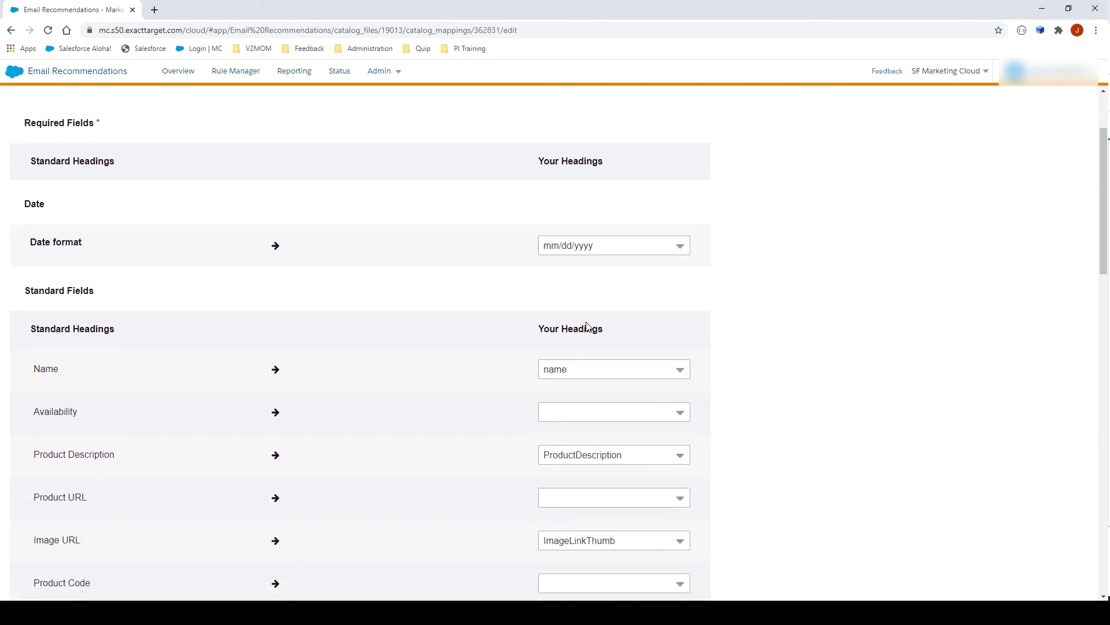
scroll(588, 327, "down", 2)
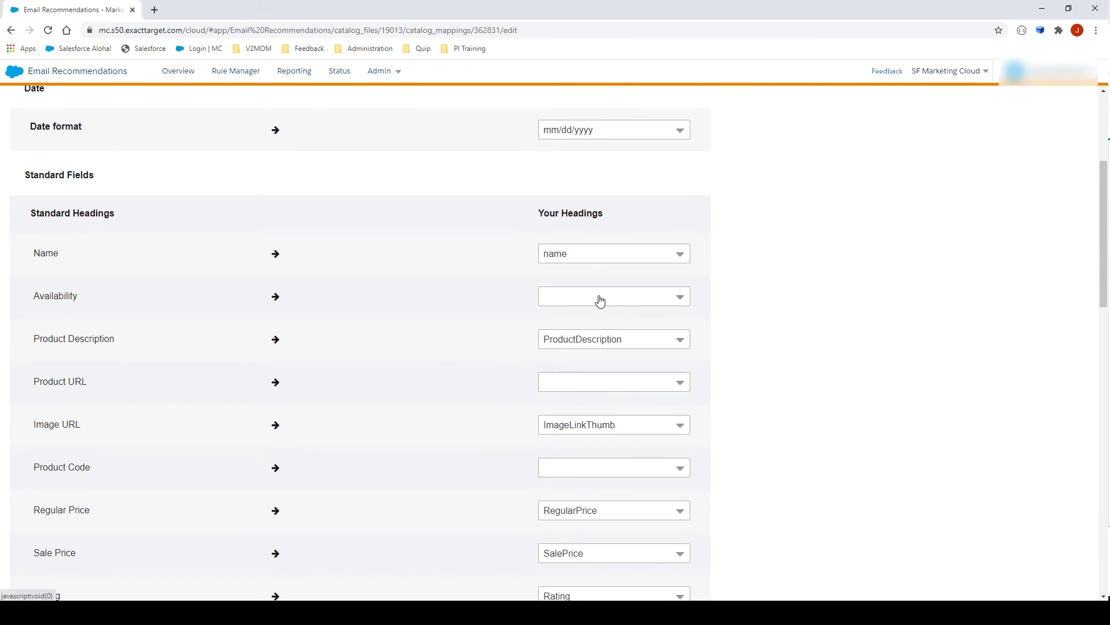
left_click(601, 301)
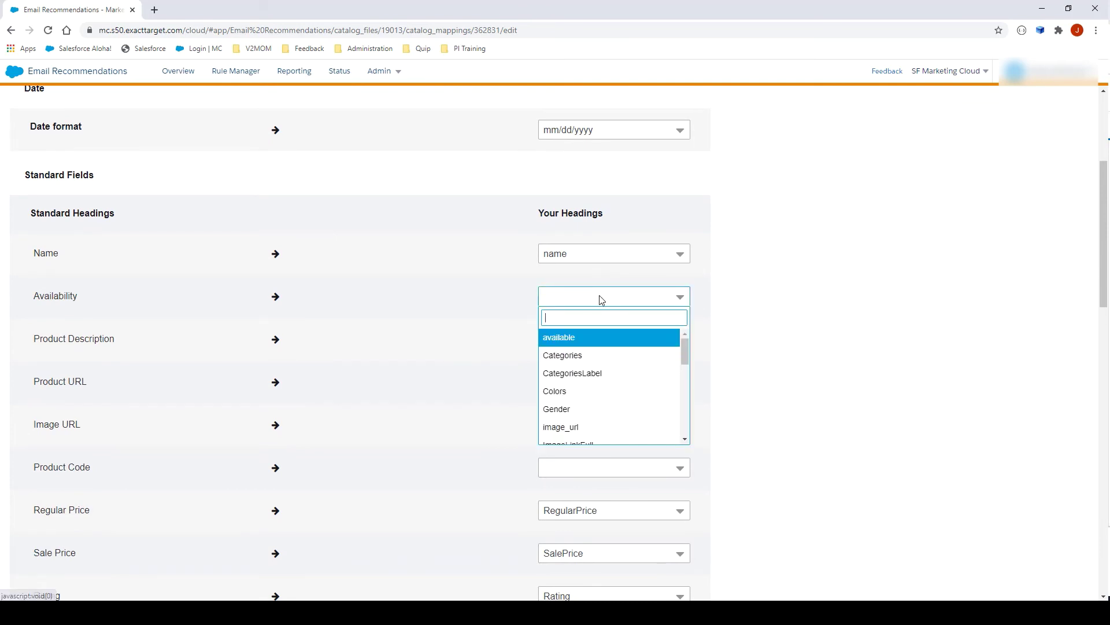
left_click(654, 345)
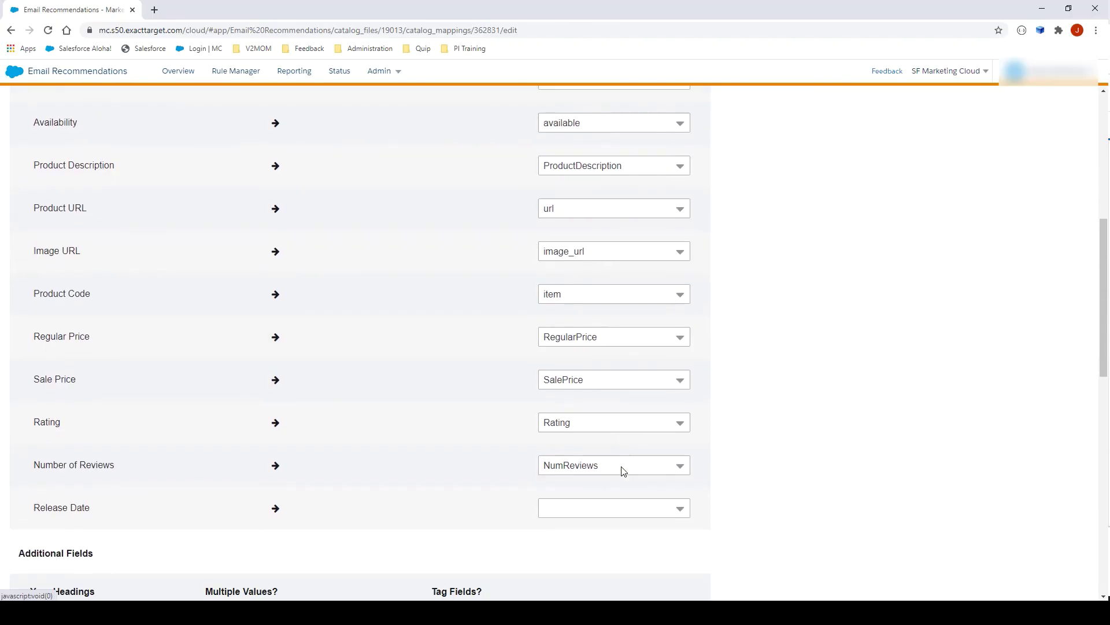
- Mark SubCategories, Sizes and Colors as tag fields under Additional Fields
scroll(623, 470, "down", 1)
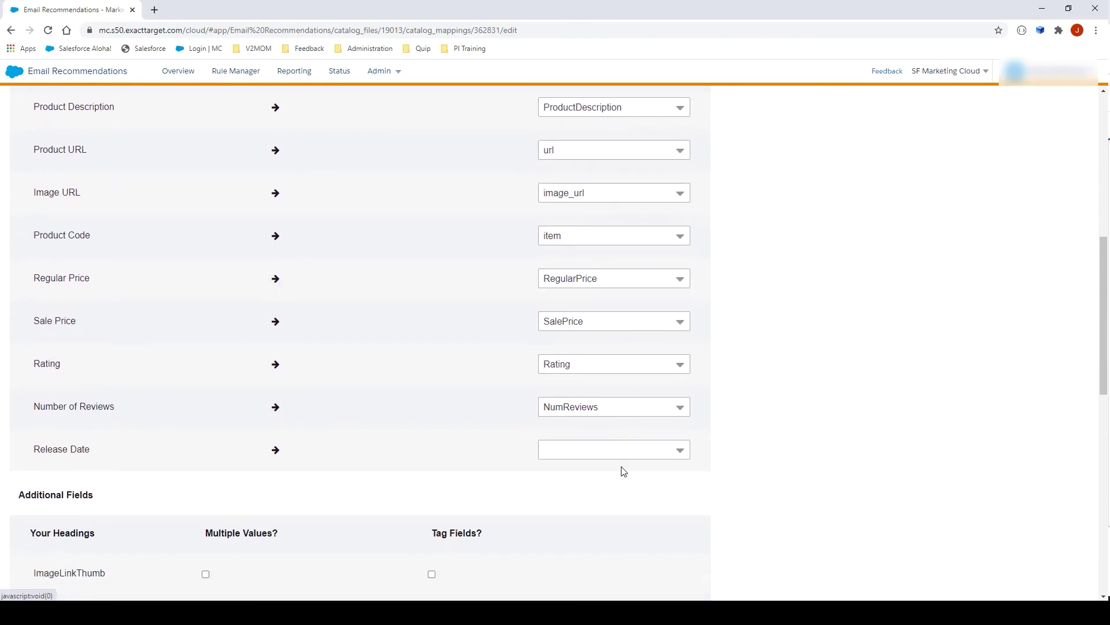
scroll(623, 470, "down", 5)
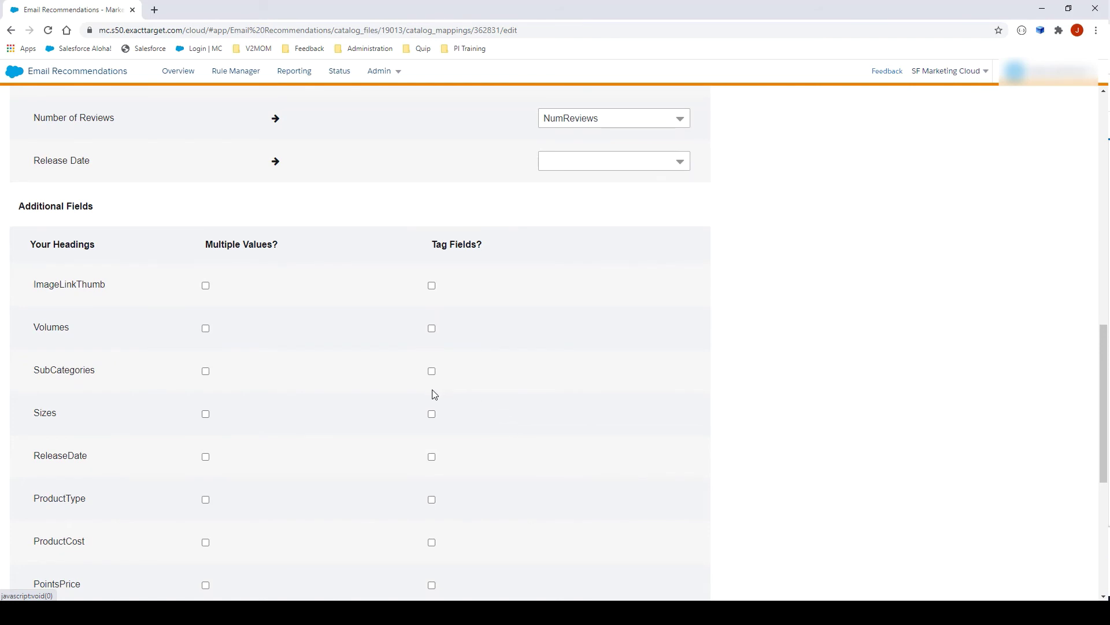
left_click(433, 373)
left_click(433, 414)
scroll(468, 428, "down", 4)
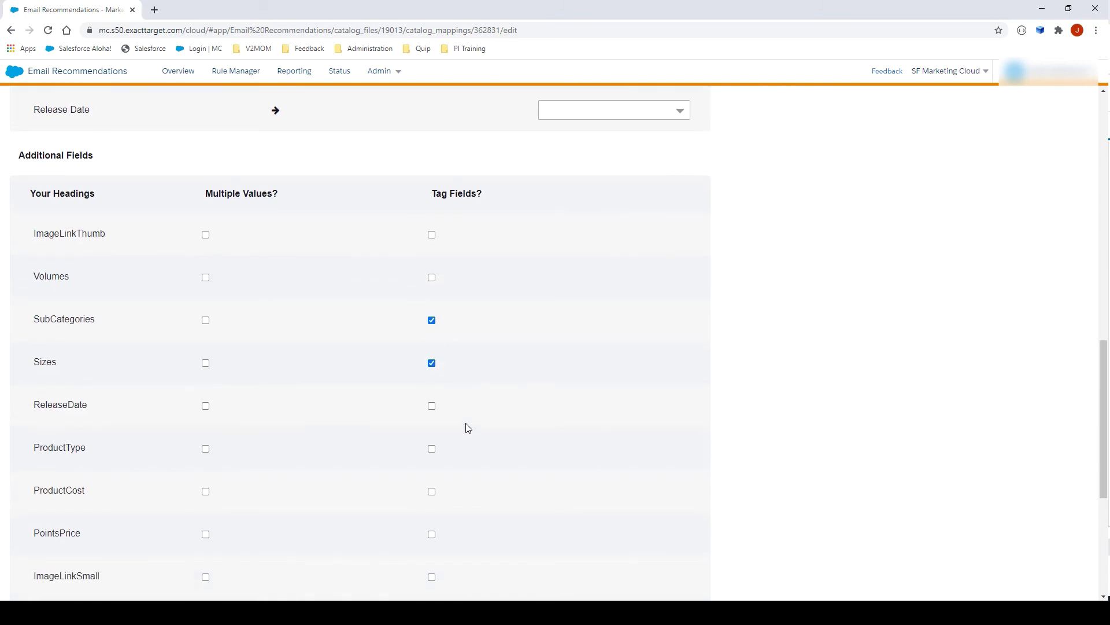
scroll(468, 428, "down", 1)
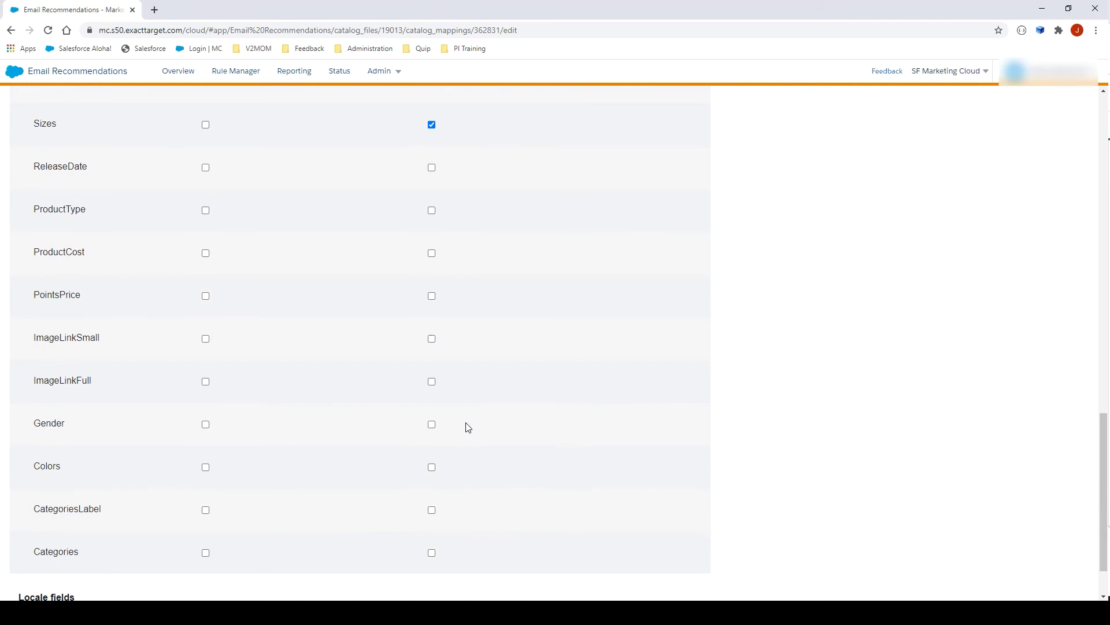
left_click(432, 466)
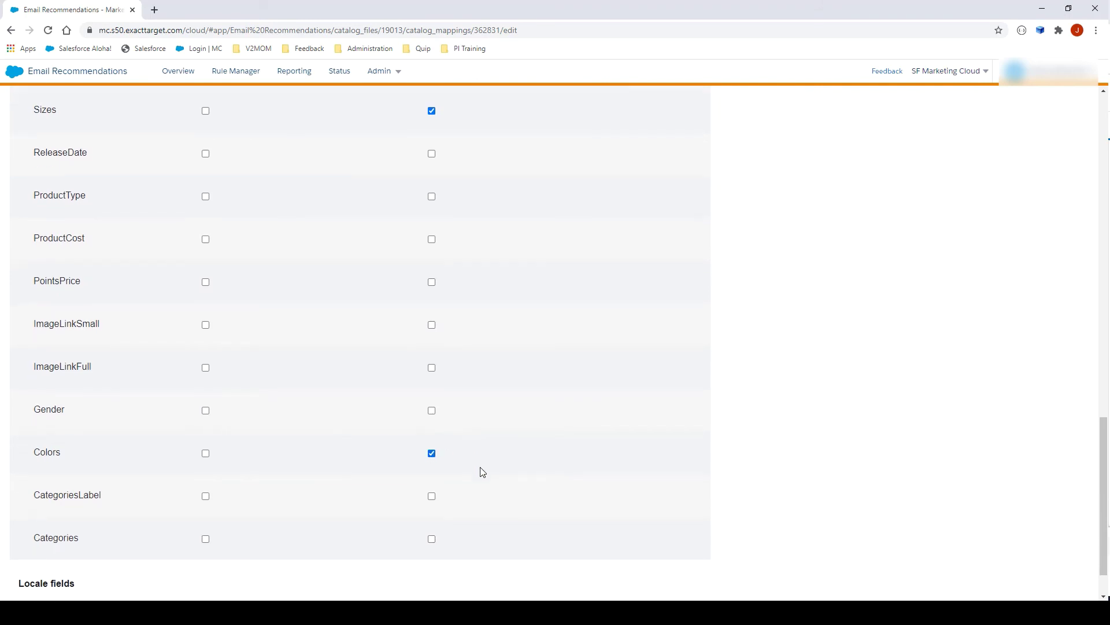
scroll(483, 472, "down", 1)
scroll(483, 471, "up", 9)
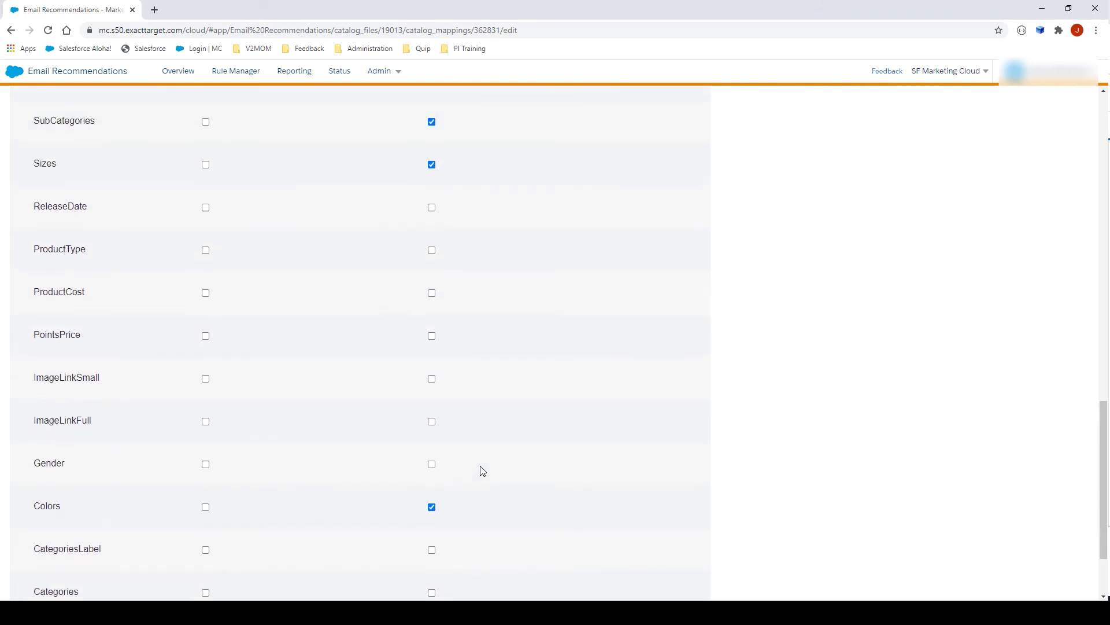
scroll(483, 470, "up", 10)
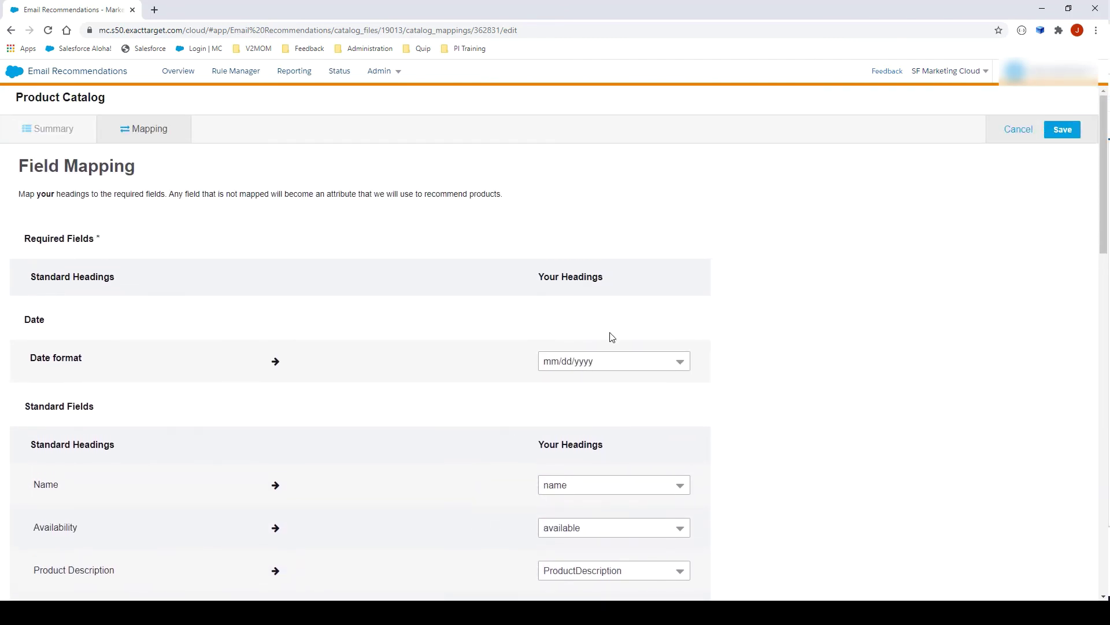
- Save the product catalog field mappings to return to the Overview
left_click(1062, 134)
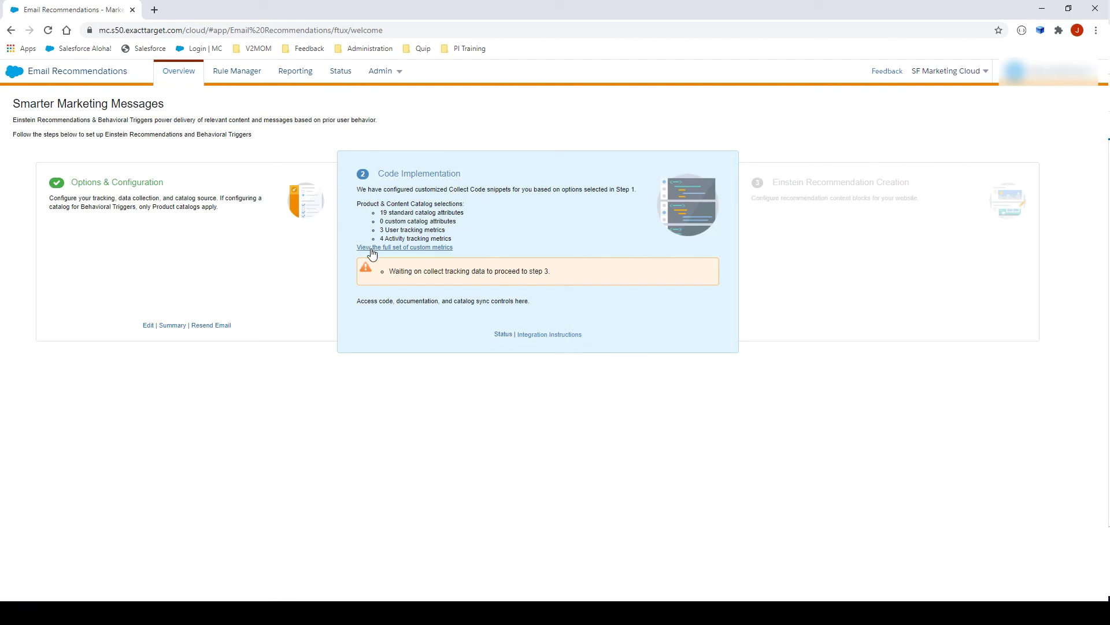
- Show the collect code integration instructions and scroll down to the Base Collect Code snippet
left_click(550, 335)
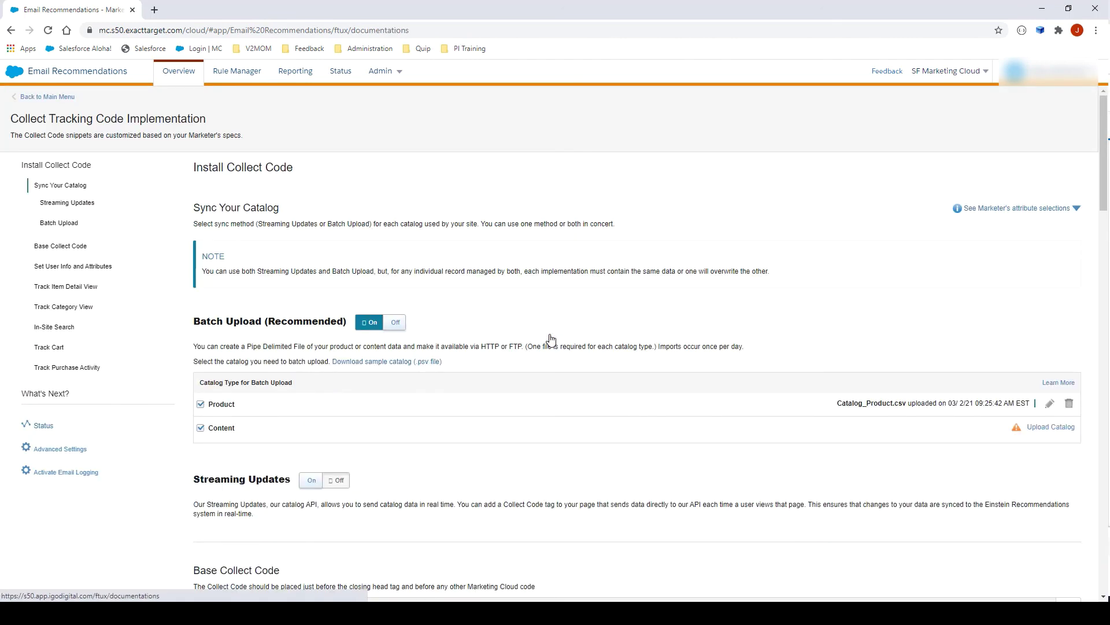
scroll(550, 339, "down", 5)
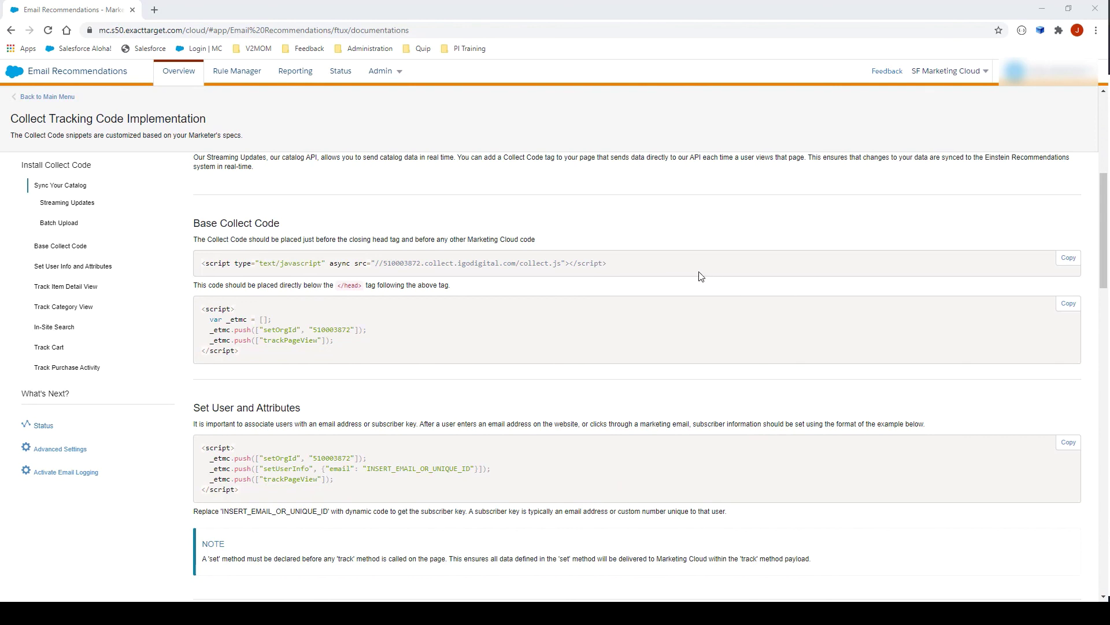
- Return to the main menu and start Einstein Recommendation Creation
left_click(39, 98)
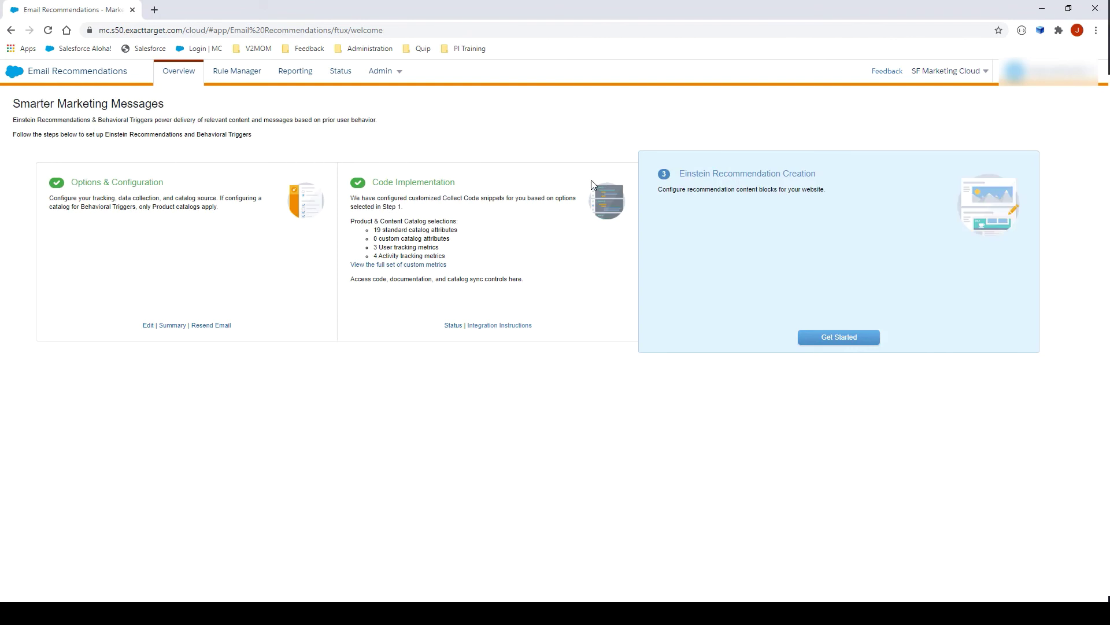
left_click(840, 338)
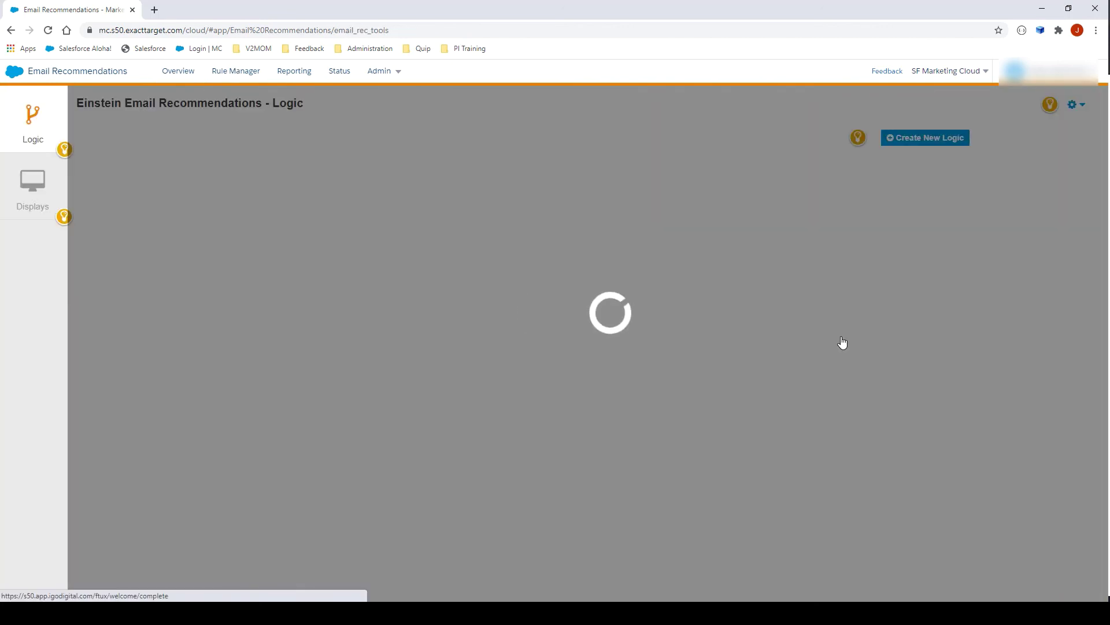